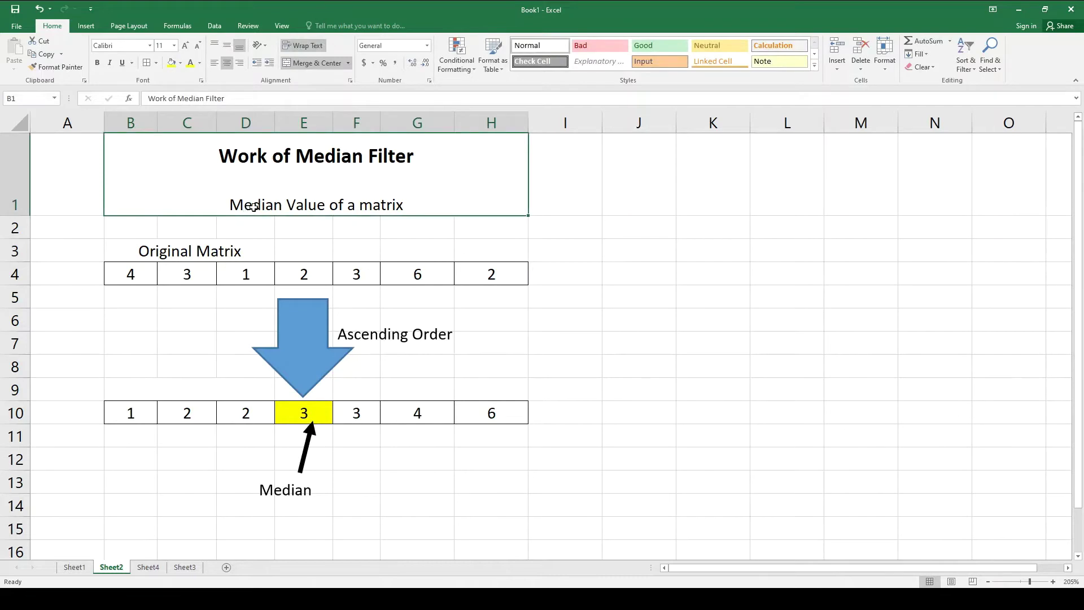
Examine the original matrix row, the ascending-order row and its highlighted middle value.
{"action": "left_click", "coordinate": [154, 252]}
{"action": "left_click_drag", "start_coordinate": [131, 274], "coordinate": [491, 274]}
{"action": "left_click", "coordinate": [194, 252]}
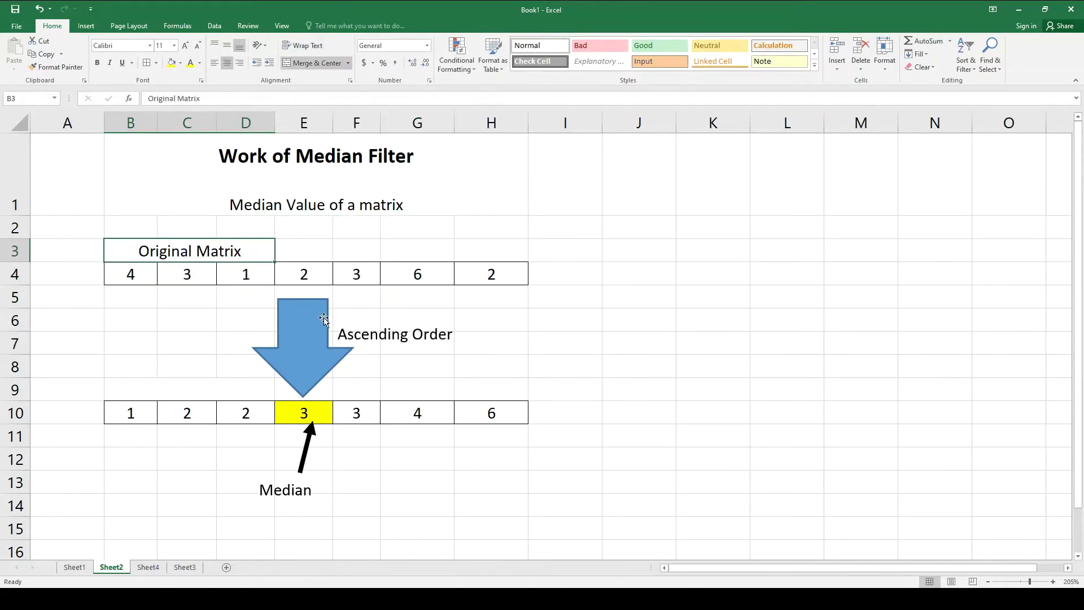
{"action": "left_click", "coordinate": [361, 334]}
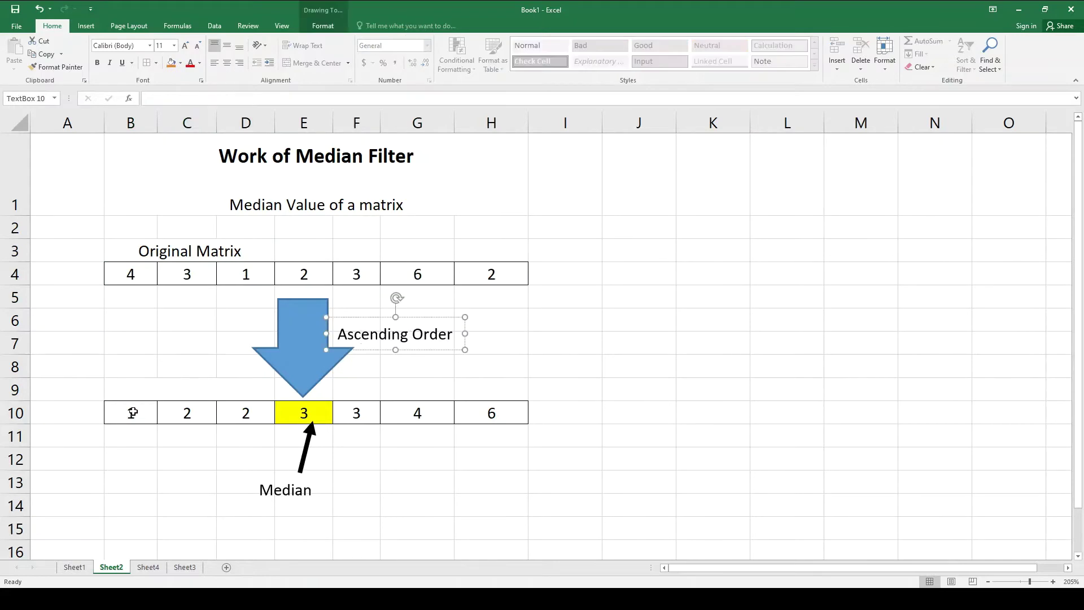
{"action": "left_click_drag", "start_coordinate": [127, 413], "coordinate": [484, 411]}
{"action": "left_click", "coordinate": [303, 411]}
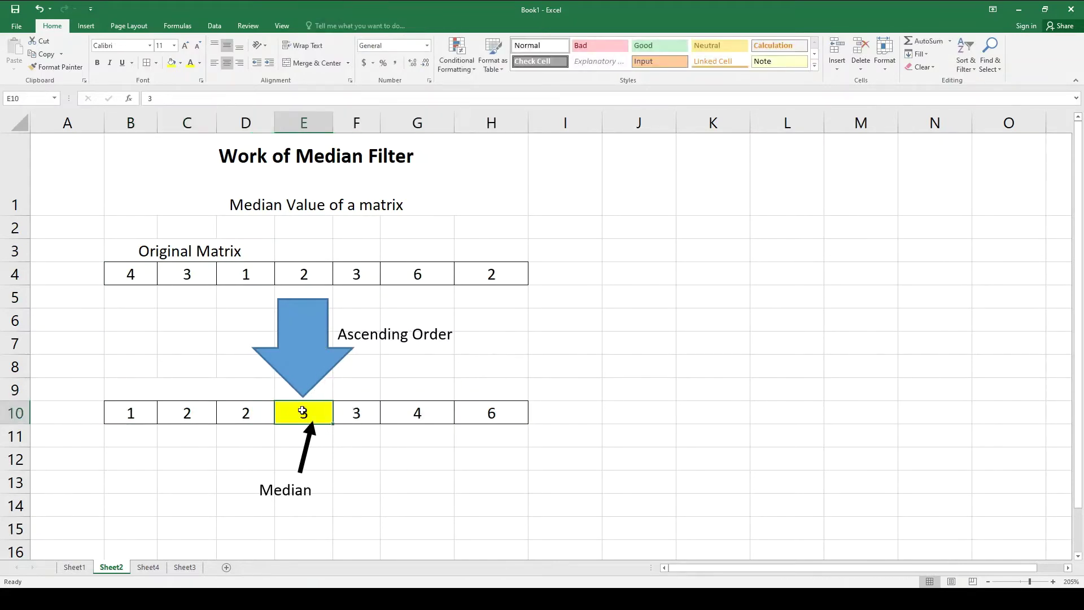
Change the median caption below the sorted row to "3 is the Median value" and widen its text box to about column H.
{"action": "left_click", "coordinate": [255, 491]}
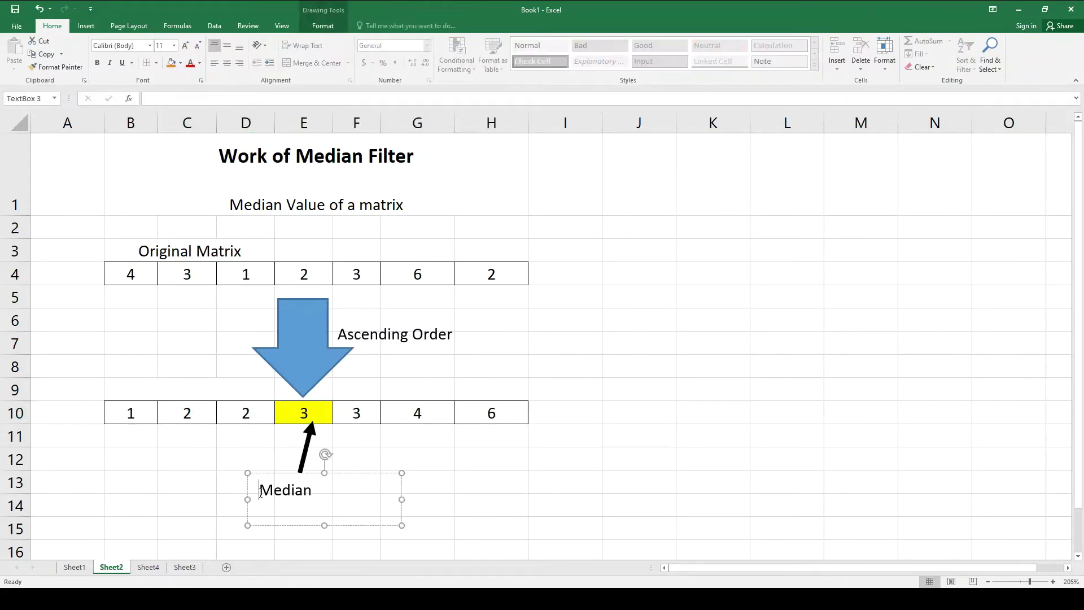
{"action": "type", "text": "3 is the Median"}
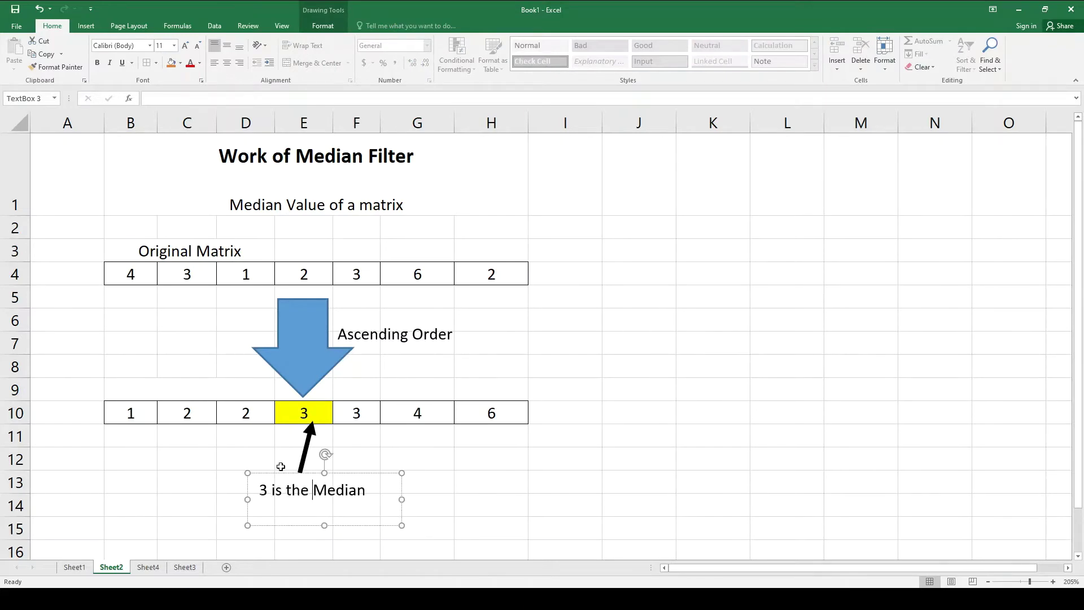
{"action": "type", "text": " value"}
{"action": "left_click_drag", "start_coordinate": [401, 499], "coordinate": [507, 499]}
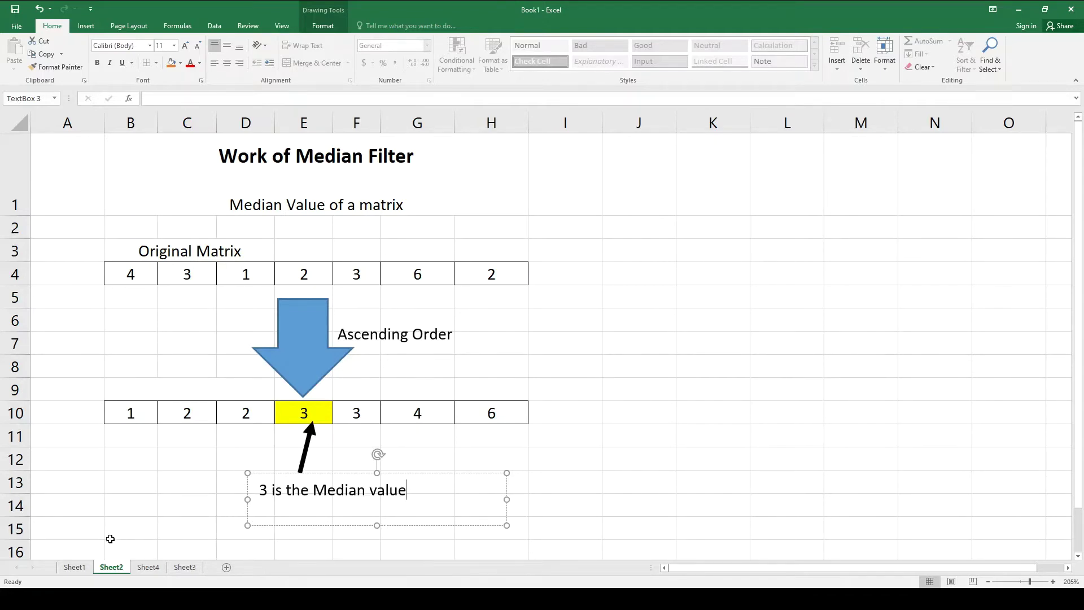
On Sheet1, enter "It is an orginal matrix" in merged cell C2 above the first matrix.
{"action": "left_click", "coordinate": [74, 566]}
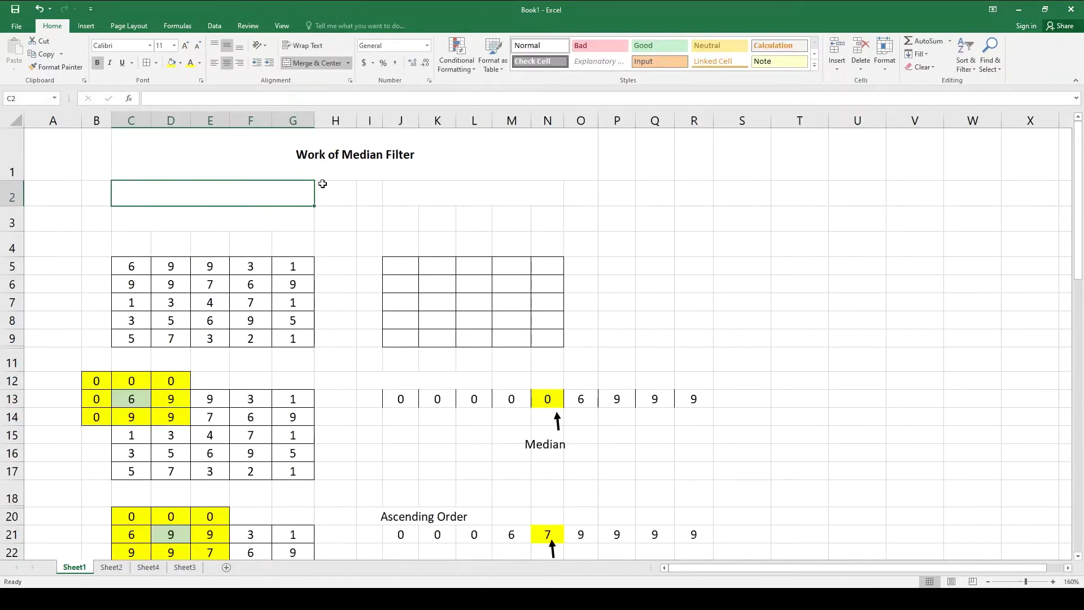
{"action": "left_click", "coordinate": [326, 164]}
{"action": "left_click_drag", "start_coordinate": [137, 270], "coordinate": [283, 334]}
{"action": "double_click", "coordinate": [179, 198]}
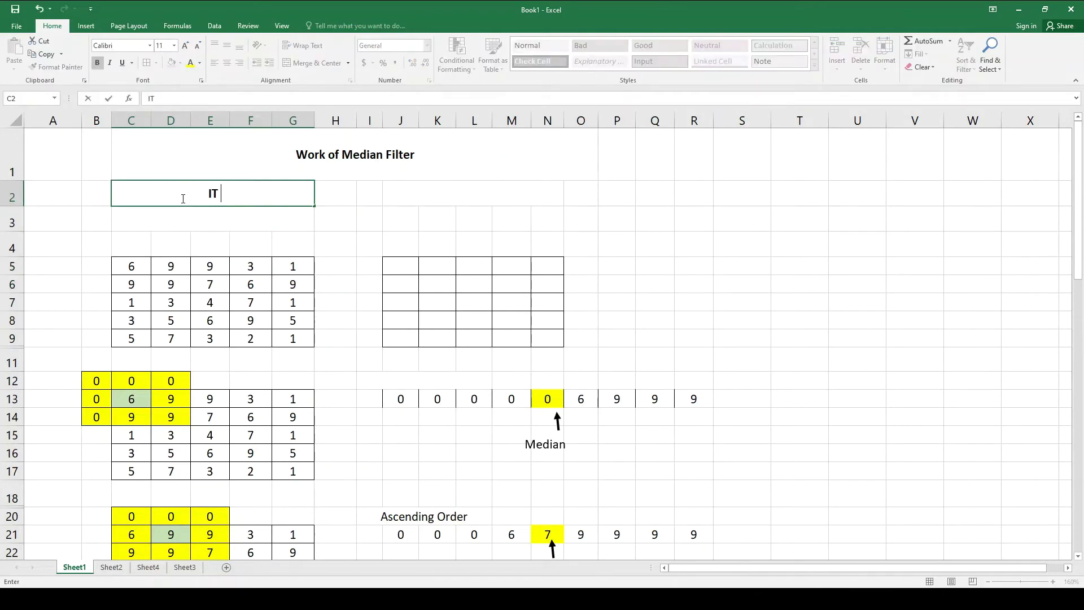
{"action": "type", "text": "It is an orginal "}
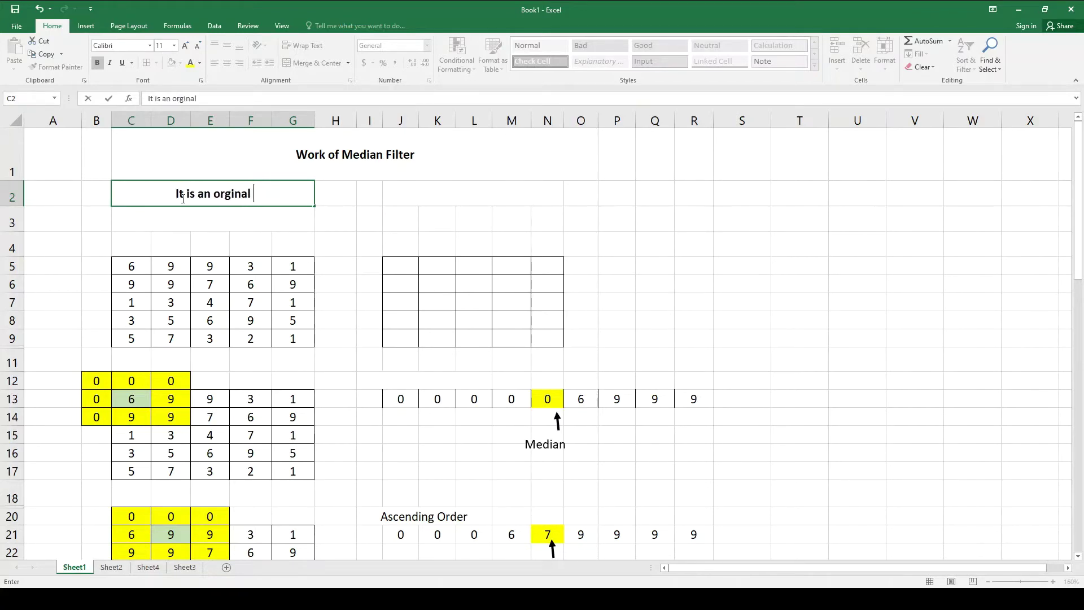
{"action": "type", "text": "matrix"}
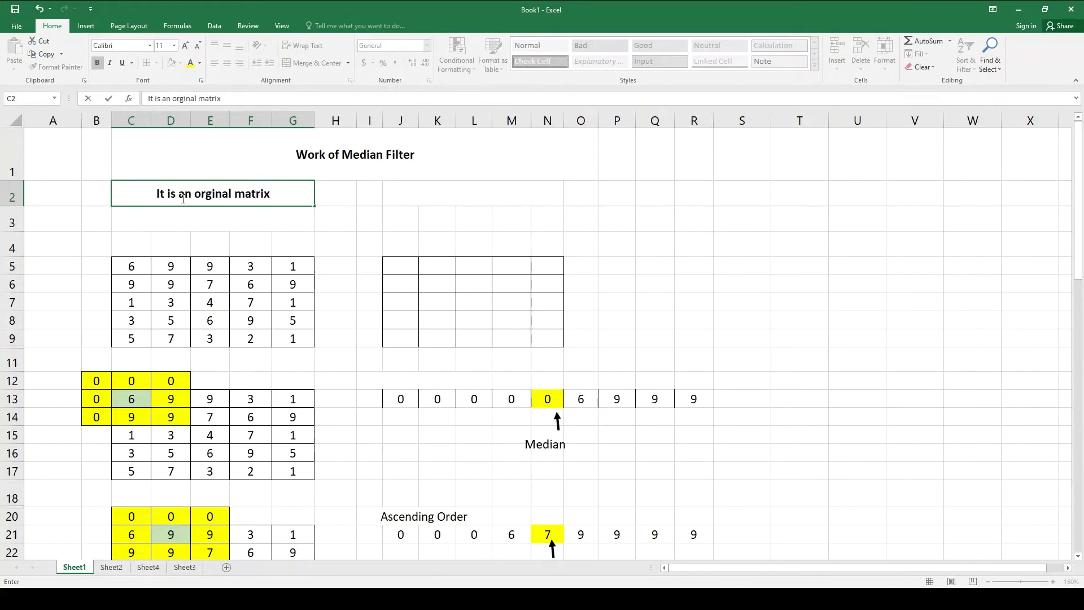
Enter "Let filter it by using 3x3 filter size" in merged cell C3 below the matrix heading.
{"action": "left_click", "coordinate": [261, 213]}
{"action": "double_click", "coordinate": [266, 216]}
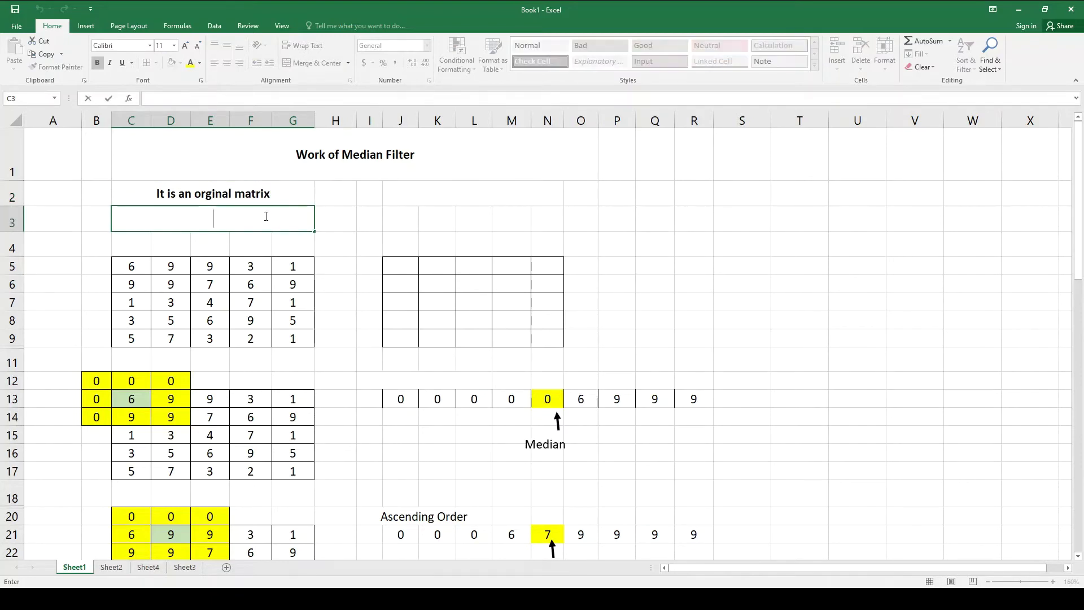
{"action": "type", "text": "Let filter th"}
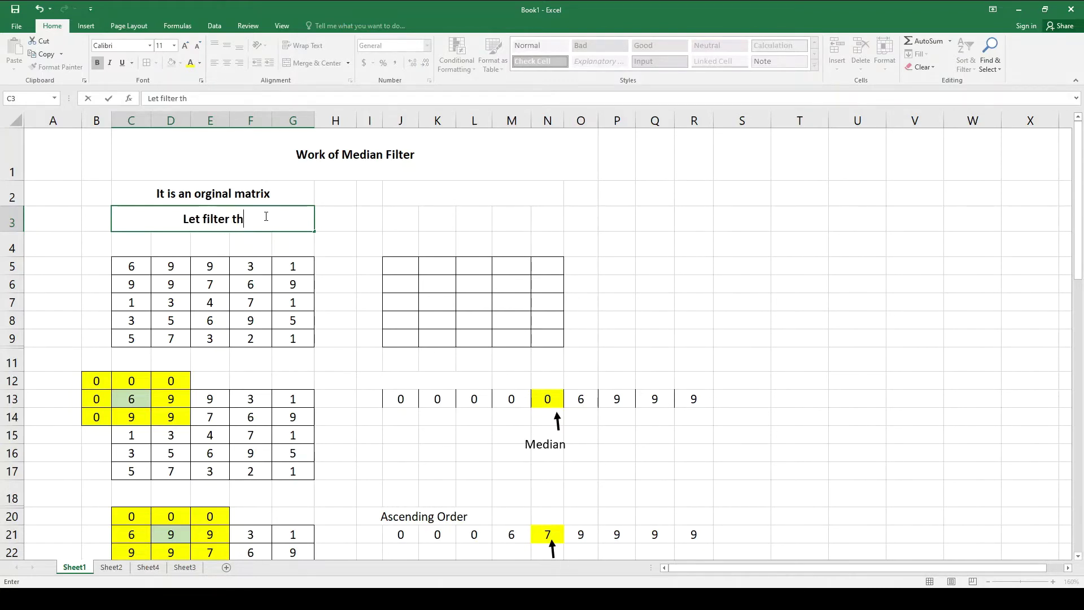
{"action": "key", "text": "BackSpace"}
{"action": "key", "text": "BackSpace"}
{"action": "type", "text": "it by using"}
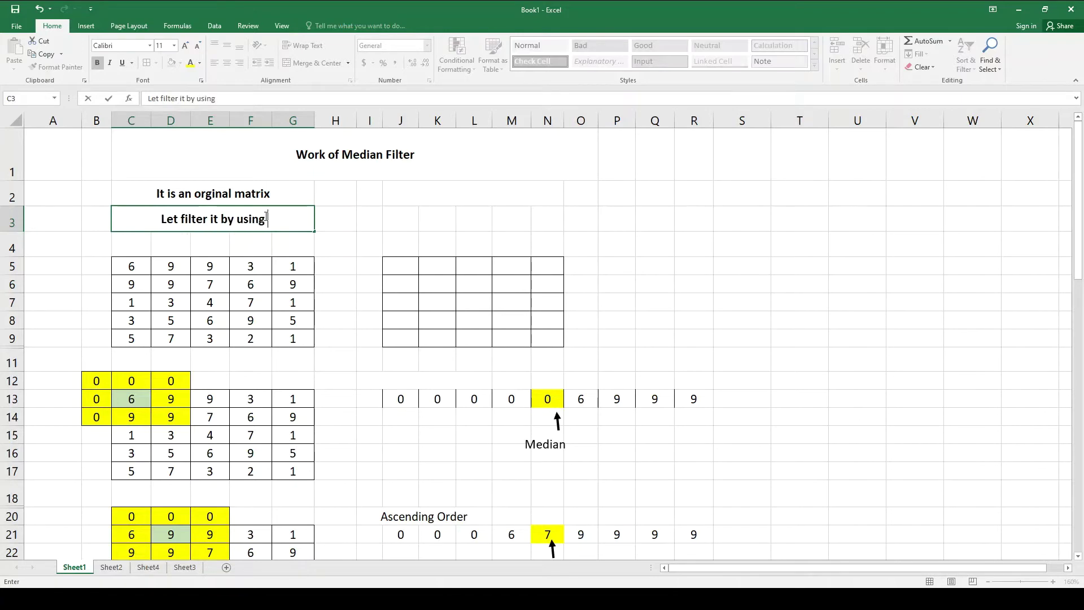
{"action": "type", "text": " 3x3"}
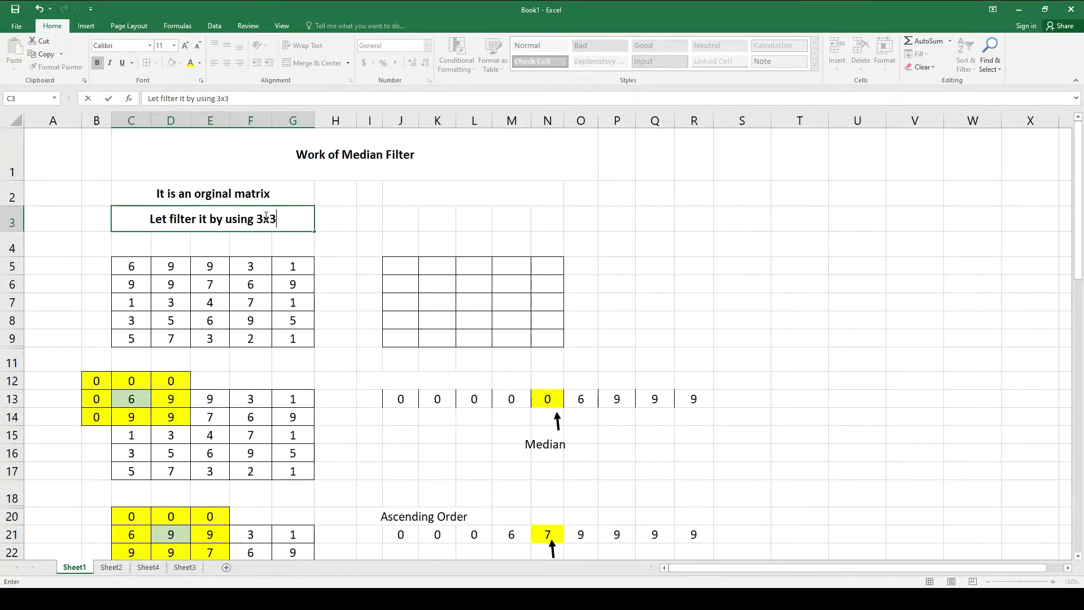
{"action": "type", "text": " filter"}
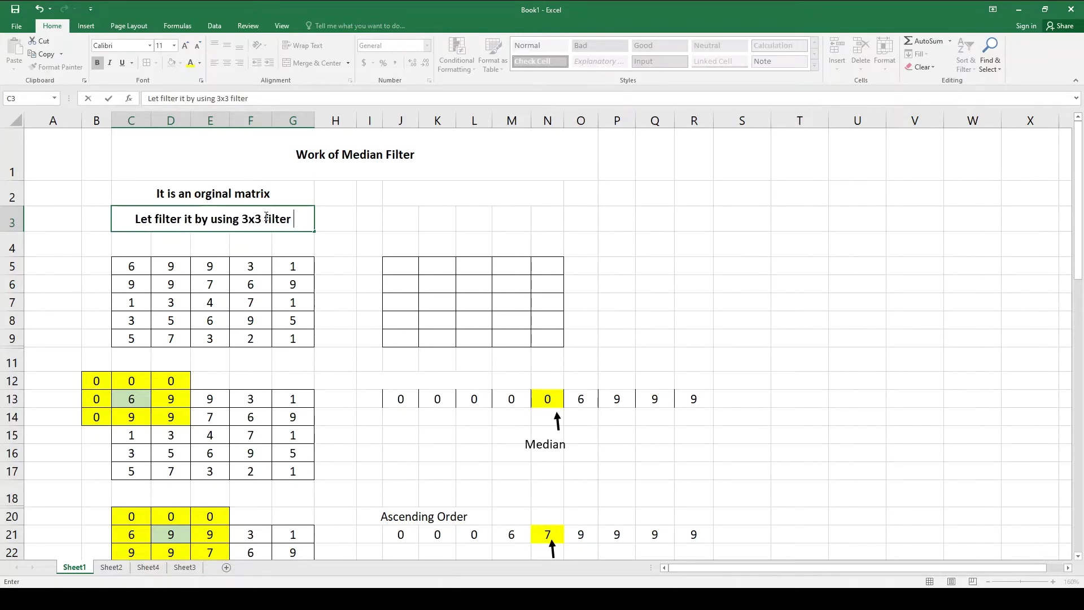
{"action": "type", "text": " size"}
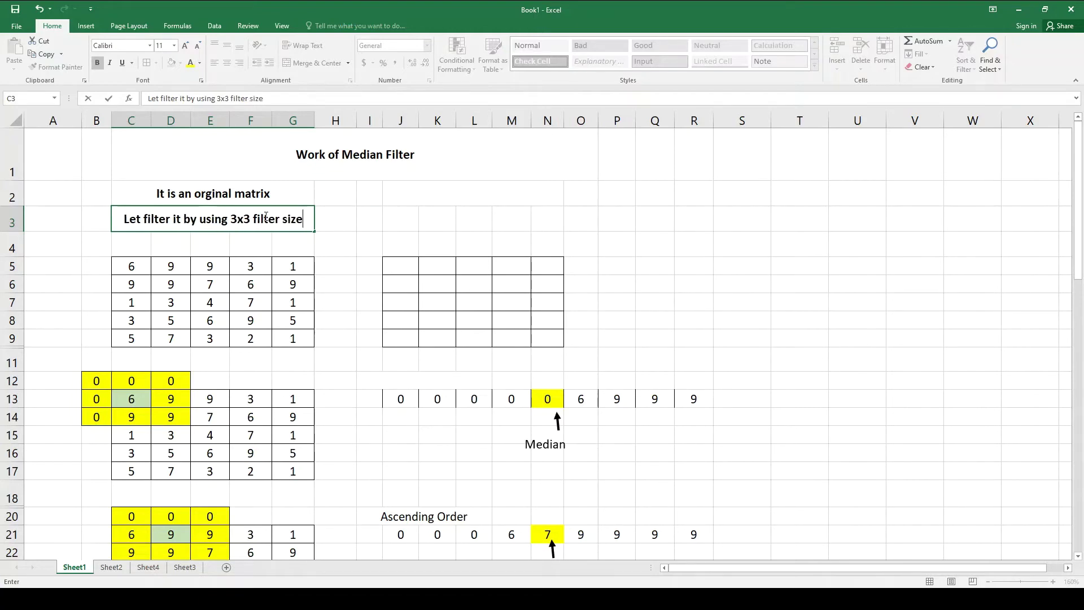
{"action": "left_click", "coordinate": [254, 279]}
Examine the original matrix's first-row cells and the zero-padded 3x3 window in B12:D14 around its centre cell C13.
{"action": "left_click_drag", "start_coordinate": [97, 253], "coordinate": [244, 287]}
{"action": "left_click", "coordinate": [138, 266]}
{"action": "left_click", "coordinate": [171, 267]}
{"action": "left_click", "coordinate": [213, 266]}
{"action": "left_click_drag", "start_coordinate": [210, 245], "coordinate": [290, 276]}
{"action": "left_click", "coordinate": [251, 266]}
{"action": "scroll", "coordinate": [161, 376], "scroll_direction": "down", "scroll_amount": 1}
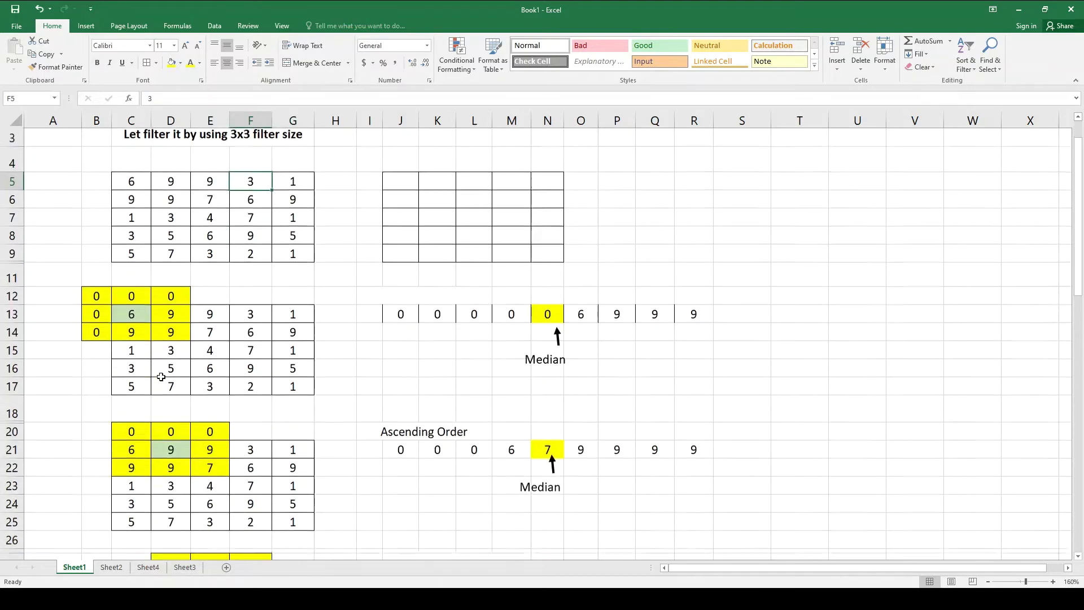
{"action": "scroll", "coordinate": [161, 377], "scroll_direction": "down", "scroll_amount": 1}
{"action": "left_click_drag", "start_coordinate": [97, 279], "coordinate": [172, 313]}
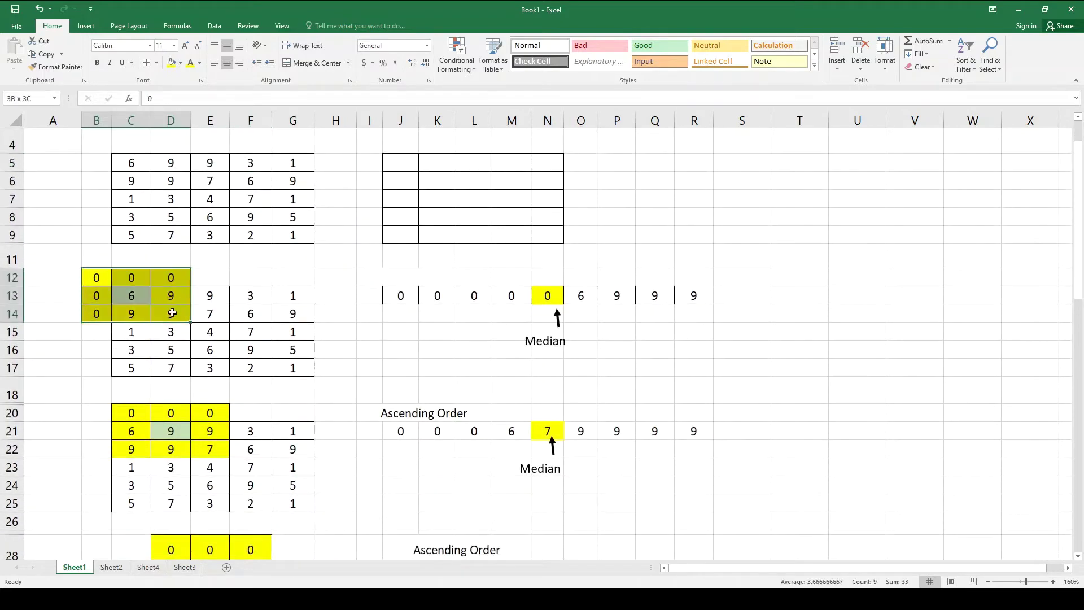
{"action": "left_click", "coordinate": [101, 279]}
{"action": "left_click", "coordinate": [96, 292]}
{"action": "left_click_drag", "start_coordinate": [127, 278], "coordinate": [164, 281]}
{"action": "left_click", "coordinate": [133, 295]}
Label the first window's sorted row "Ascending Order" in merged cell I12.
{"action": "left_click_drag", "start_coordinate": [391, 283], "coordinate": [474, 278]}
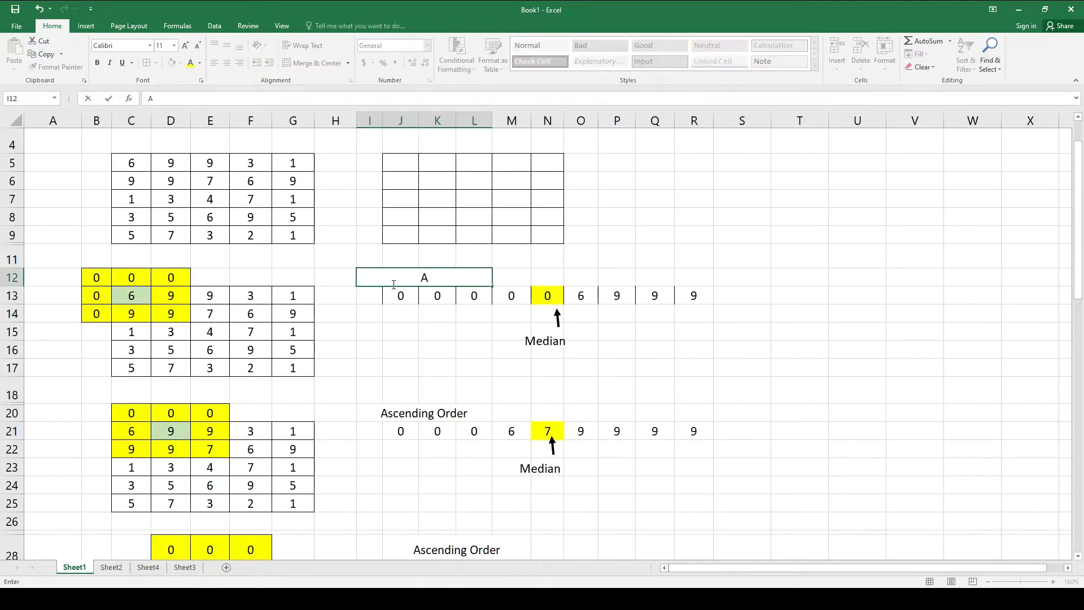
{"action": "type", "text": "scending Order"}
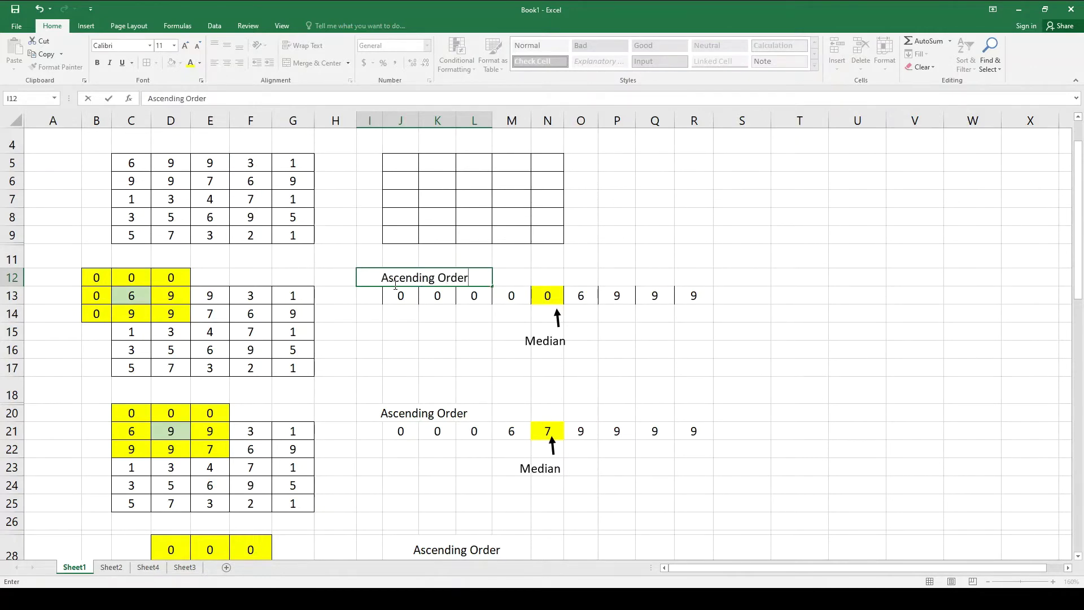
{"action": "left_click_drag", "start_coordinate": [400, 293], "coordinate": [658, 297]}
Enter the first window's median, 0, in cell J5 of the empty result matrix.
{"action": "left_click", "coordinate": [553, 295]}
{"action": "left_click", "coordinate": [537, 307]}
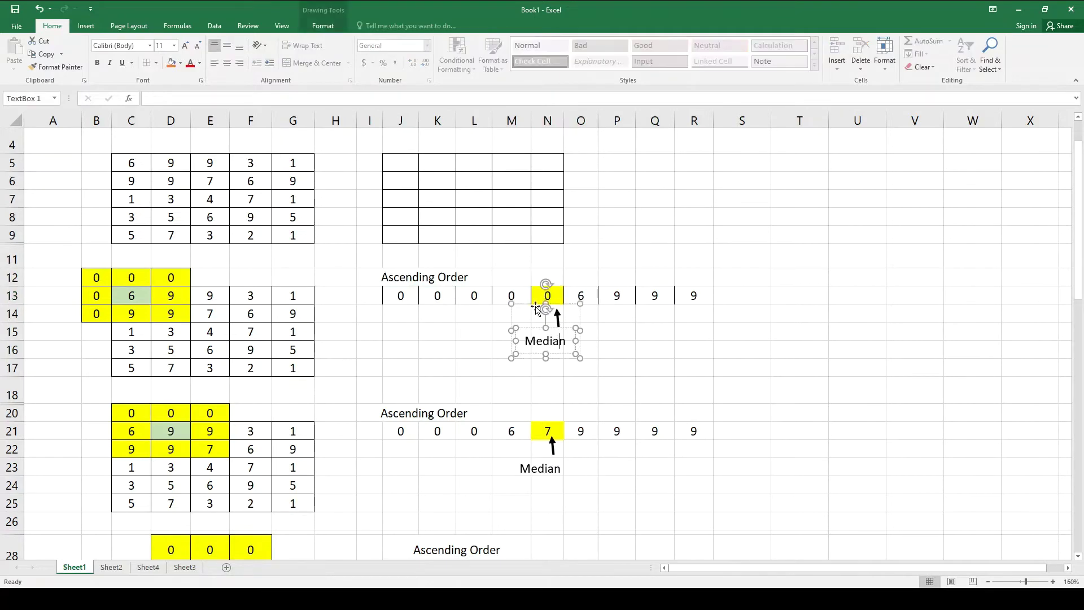
{"action": "left_click", "coordinate": [404, 164]}
{"action": "type", "text": "0"}
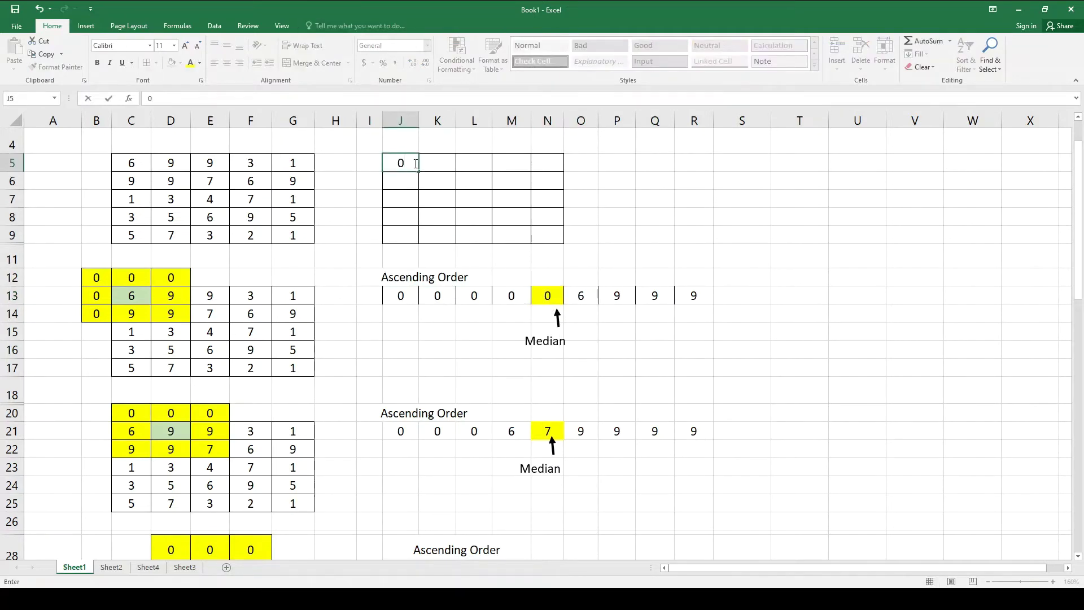
Review the second window and its sorted row 21, and enter its median, 7, in result cell K5.
{"action": "left_click", "coordinate": [156, 415]}
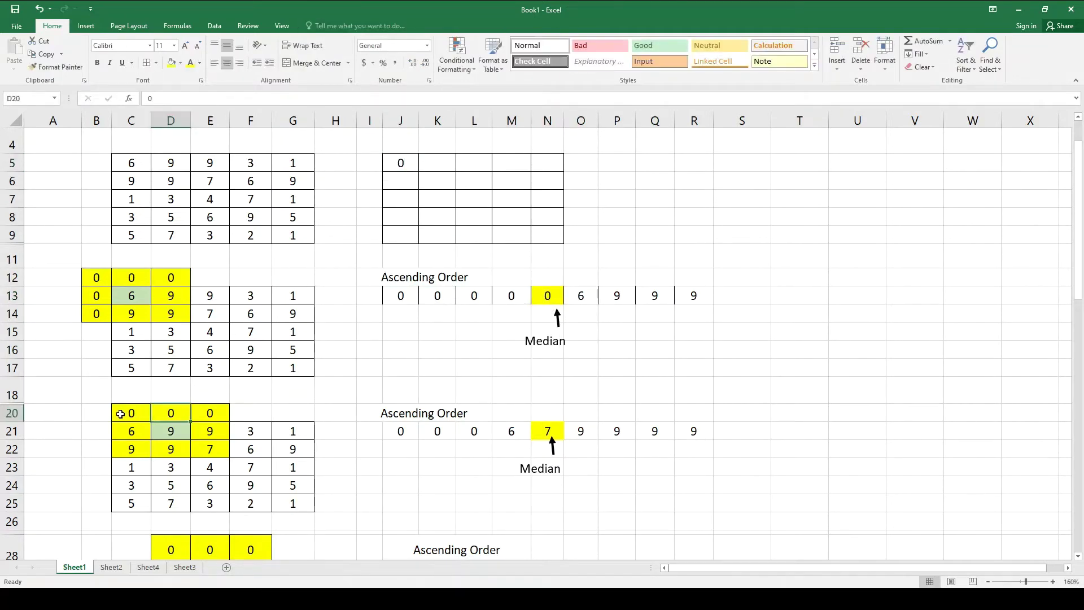
{"action": "scroll", "coordinate": [129, 412], "scroll_direction": "down", "scroll_amount": 2}
{"action": "left_click_drag", "start_coordinate": [125, 297], "coordinate": [205, 328]}
{"action": "left_click", "coordinate": [164, 317]}
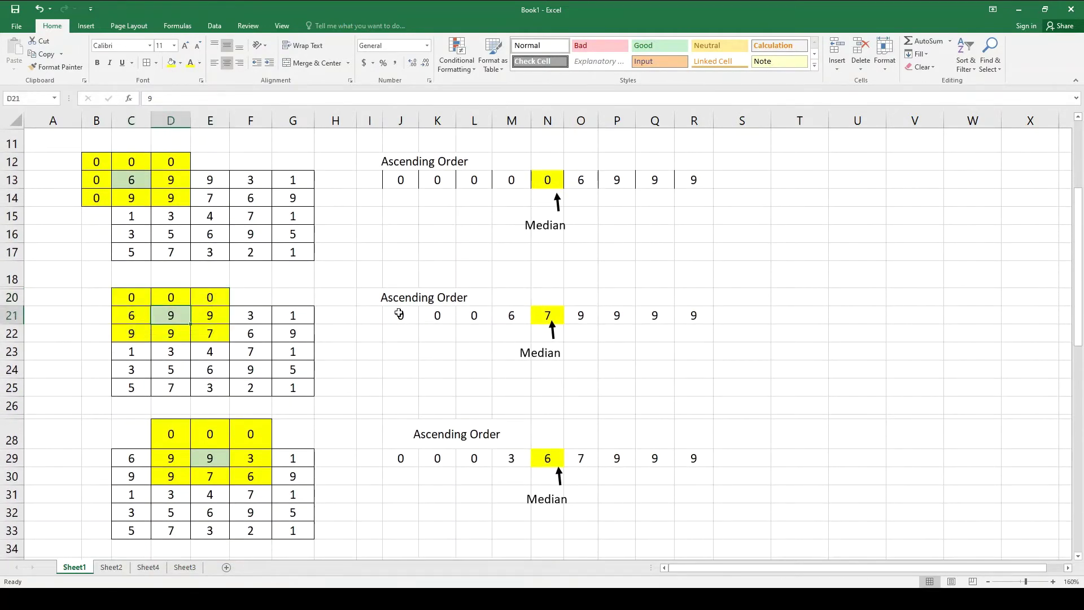
{"action": "left_click_drag", "start_coordinate": [397, 315], "coordinate": [693, 315]}
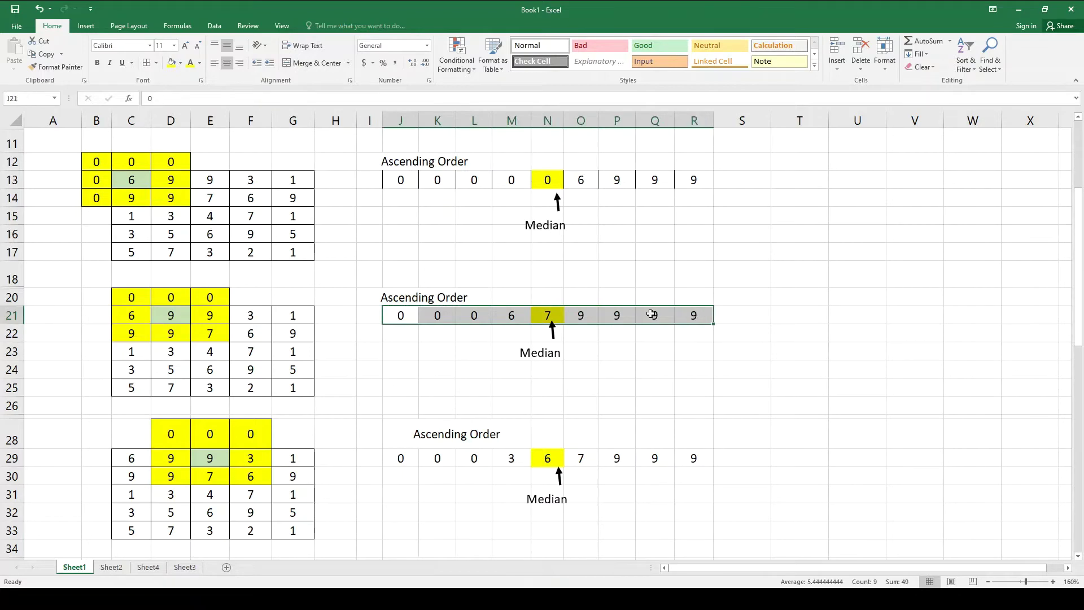
{"action": "left_click", "coordinate": [559, 314]}
{"action": "scroll", "coordinate": [560, 314], "scroll_direction": "up", "scroll_amount": 4}
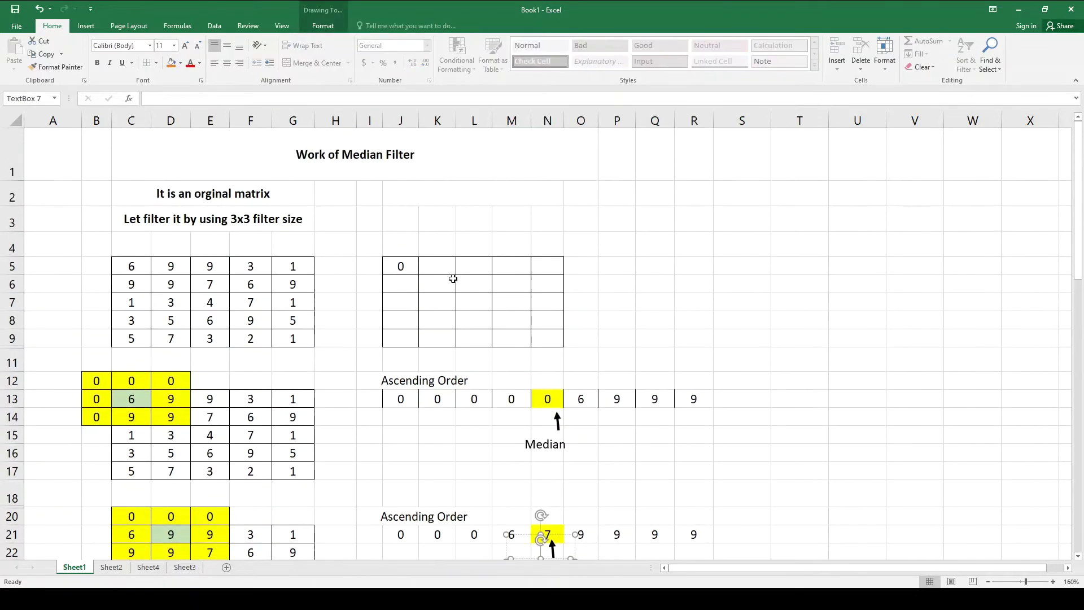
{"action": "left_click", "coordinate": [436, 266]}
{"action": "type", "text": "7"}
Review the third window and its sorted row 29, and enter its median, 6, in result cell L5.
{"action": "scroll", "coordinate": [480, 337], "scroll_direction": "down", "scroll_amount": 4}
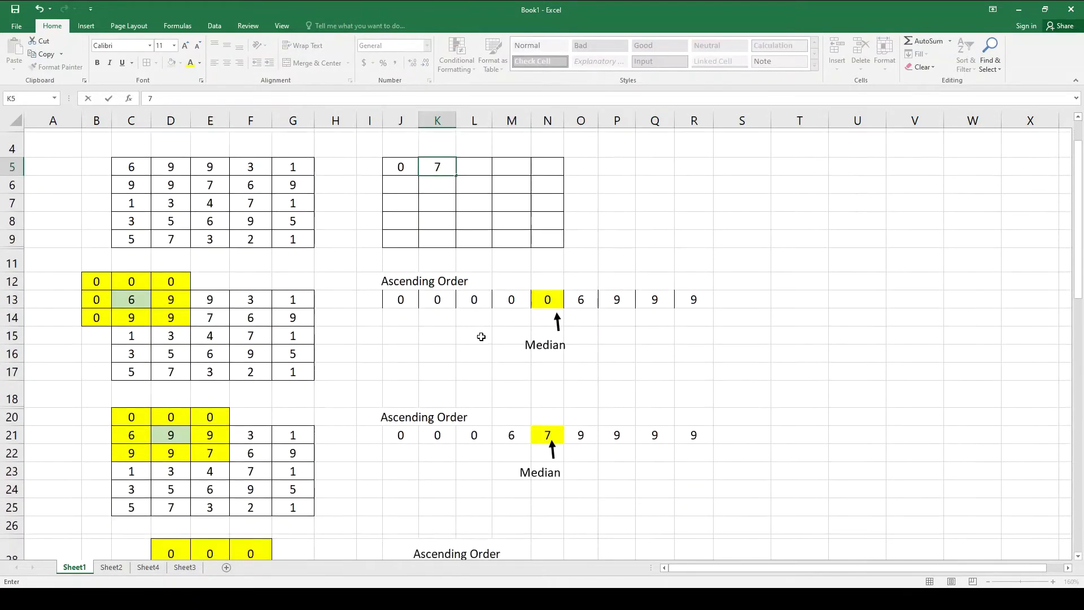
{"action": "scroll", "coordinate": [250, 383], "scroll_direction": "down", "scroll_amount": 1}
{"action": "left_click_drag", "start_coordinate": [127, 377], "coordinate": [254, 418]}
{"action": "left_click", "coordinate": [217, 403]}
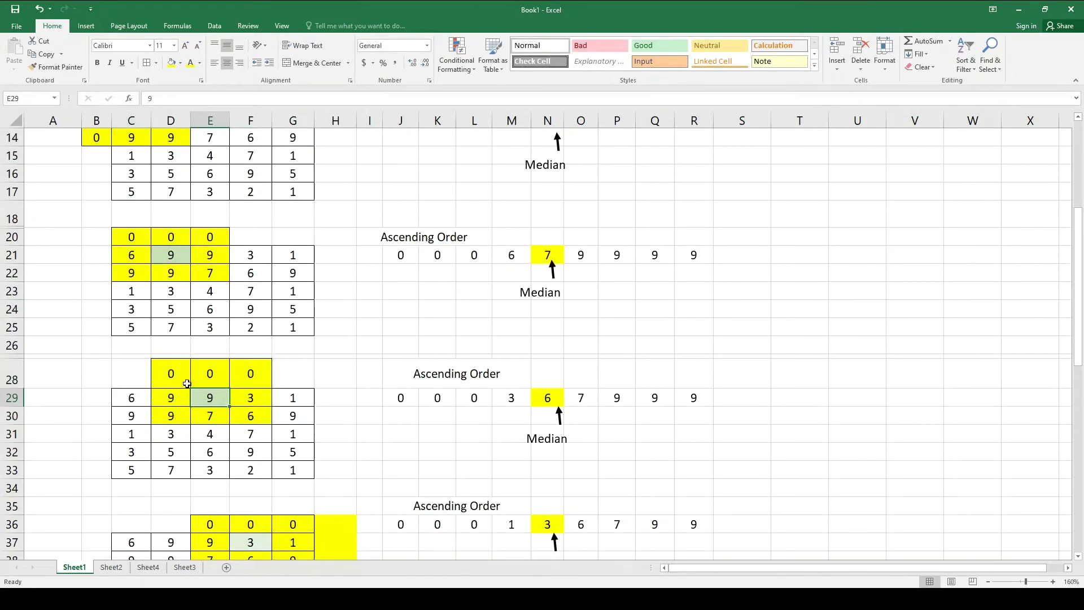
{"action": "left_click_drag", "start_coordinate": [408, 400], "coordinate": [656, 398]}
{"action": "left_click", "coordinate": [479, 381]}
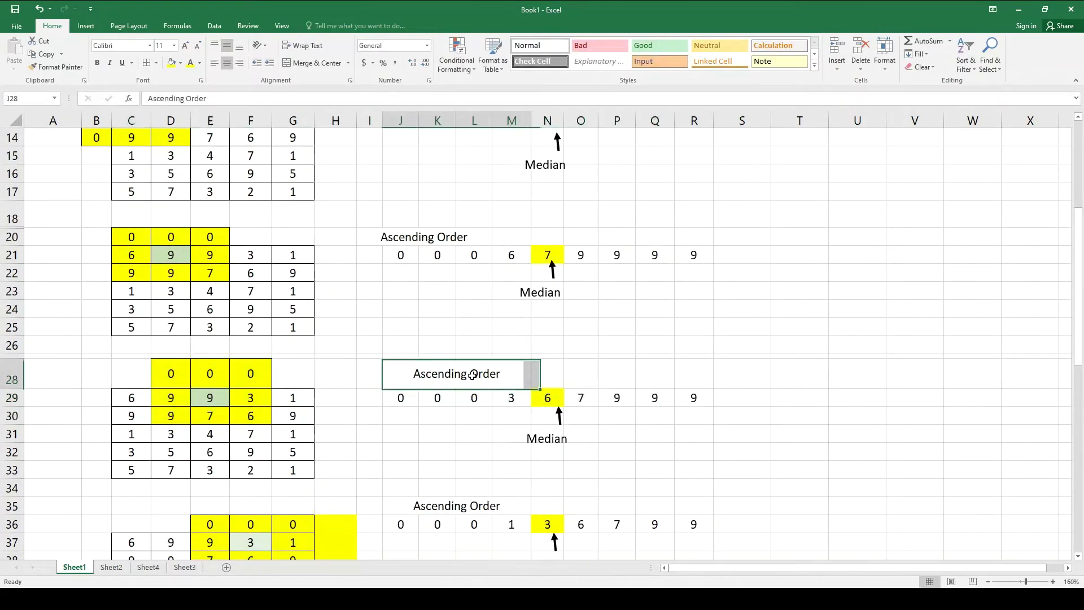
{"action": "scroll", "coordinate": [546, 395], "scroll_direction": "up", "scroll_amount": 5}
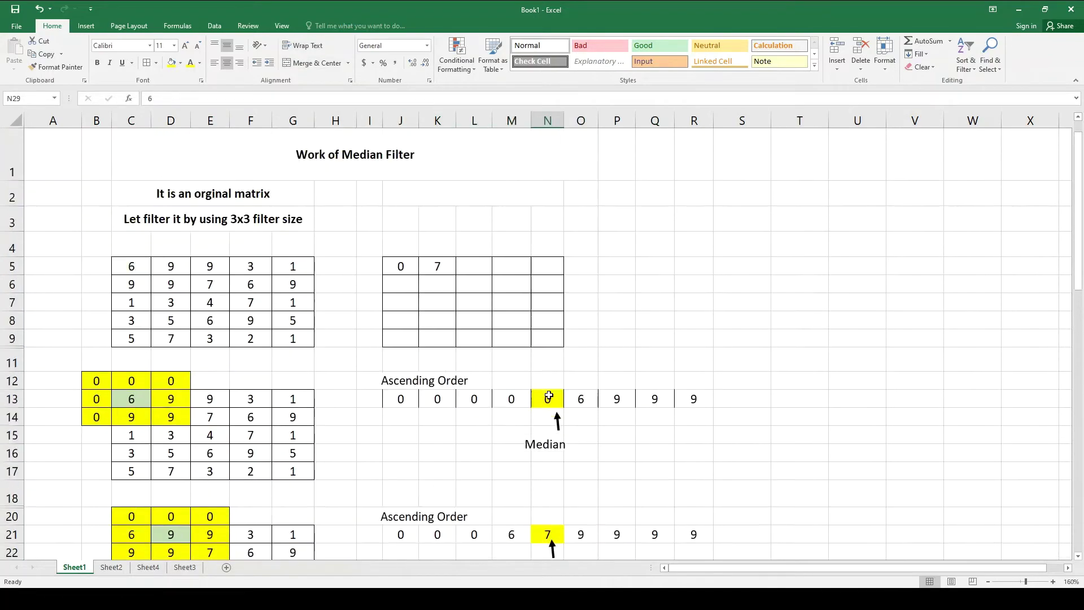
{"action": "left_click", "coordinate": [476, 270]}
{"action": "type", "text": "6"}
Review the fourth window and its sorted row 36, and enter its median, 3, in result cell M5.
{"action": "scroll", "coordinate": [501, 354], "scroll_direction": "down", "scroll_amount": 3}
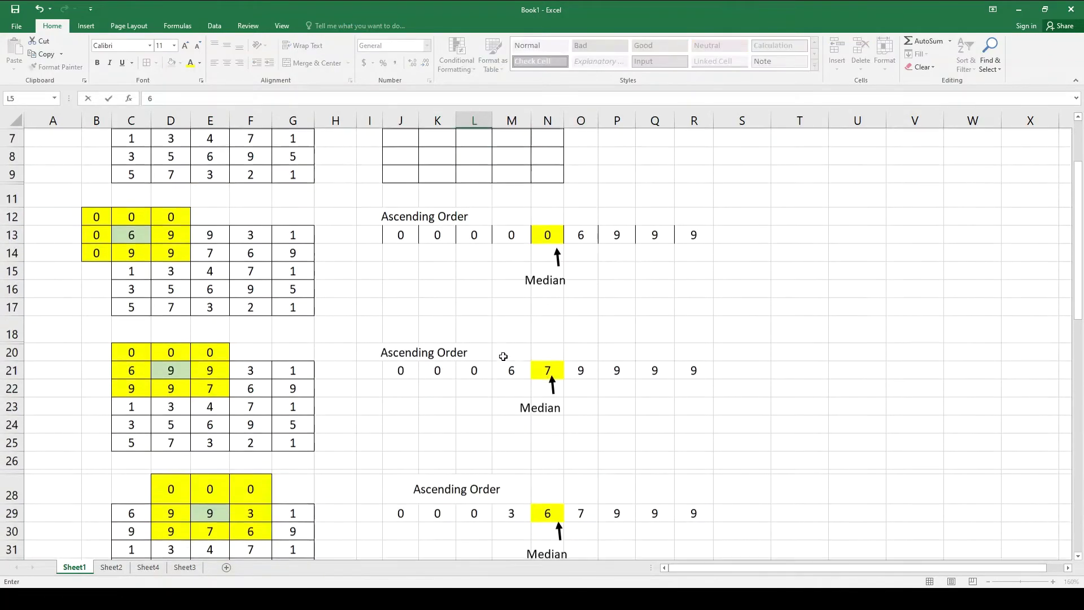
{"action": "scroll", "coordinate": [503, 356], "scroll_direction": "down", "scroll_amount": 3}
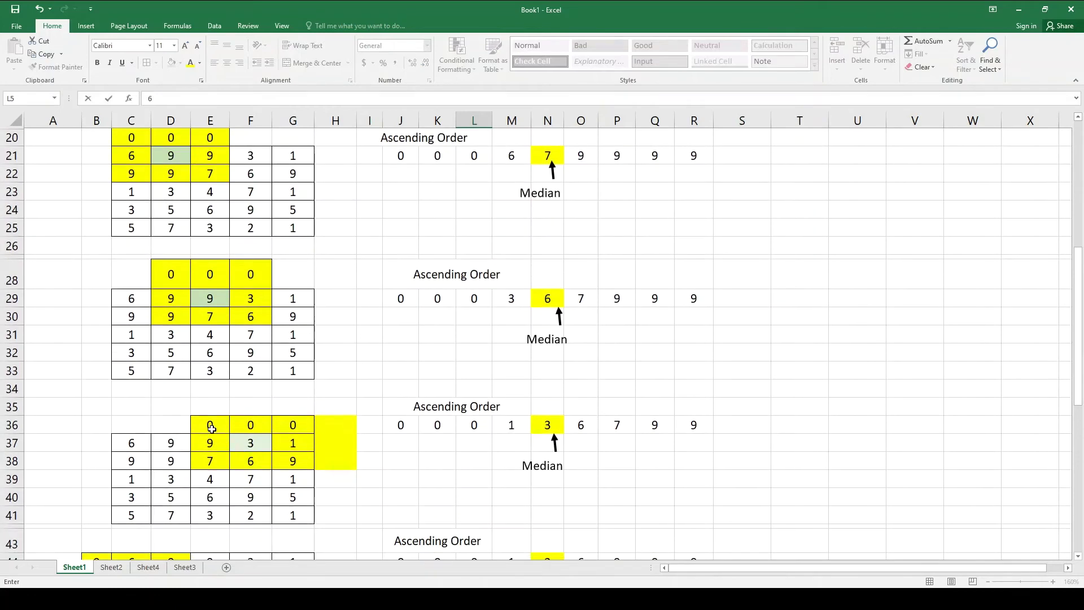
{"action": "left_click_drag", "start_coordinate": [209, 424], "coordinate": [291, 461]}
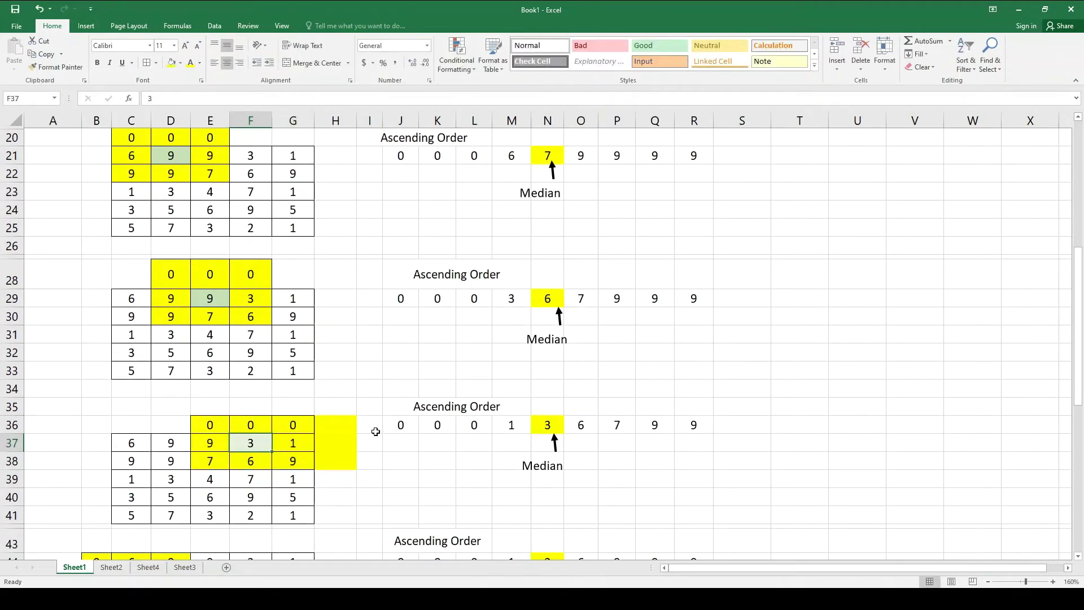
{"action": "left_click", "coordinate": [401, 425]}
{"action": "left_click_drag", "start_coordinate": [401, 425], "coordinate": [694, 425]}
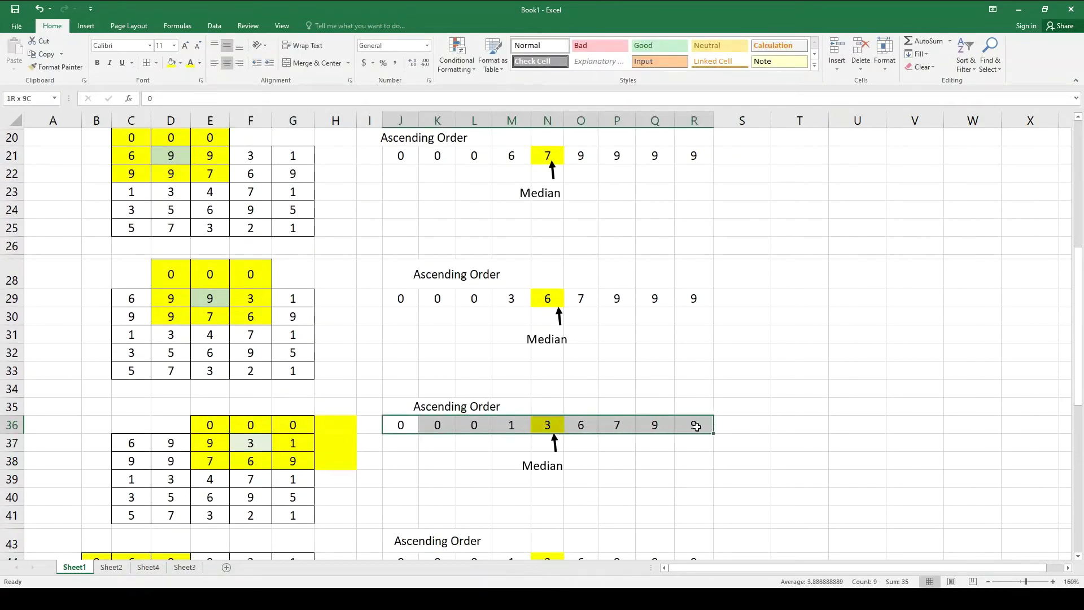
{"action": "left_click", "coordinate": [548, 424]}
{"action": "scroll", "coordinate": [550, 424], "scroll_direction": "up", "scroll_amount": 6}
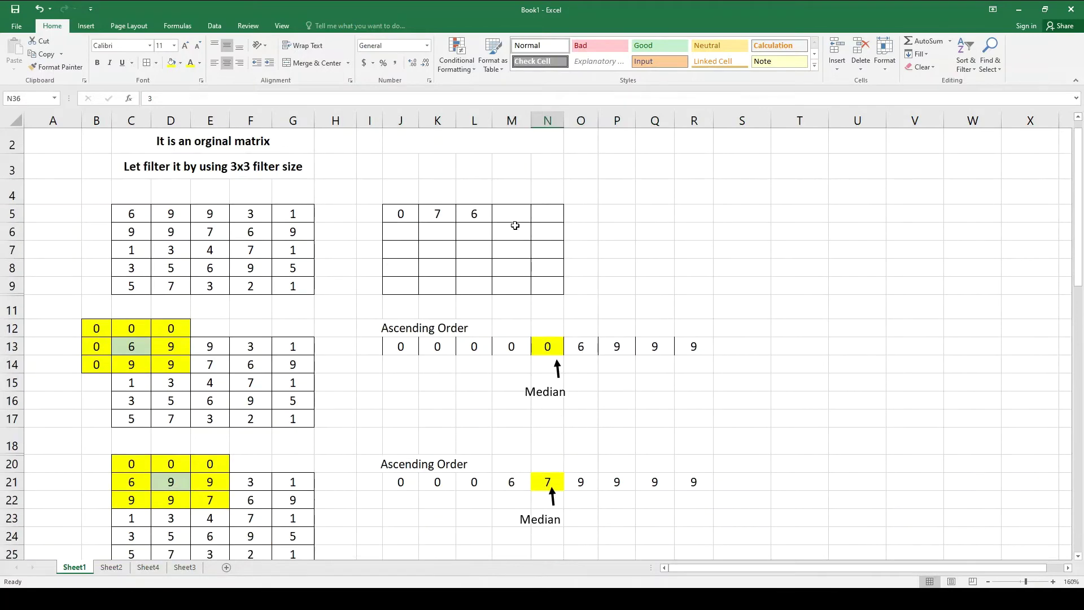
{"action": "left_click", "coordinate": [509, 213]}
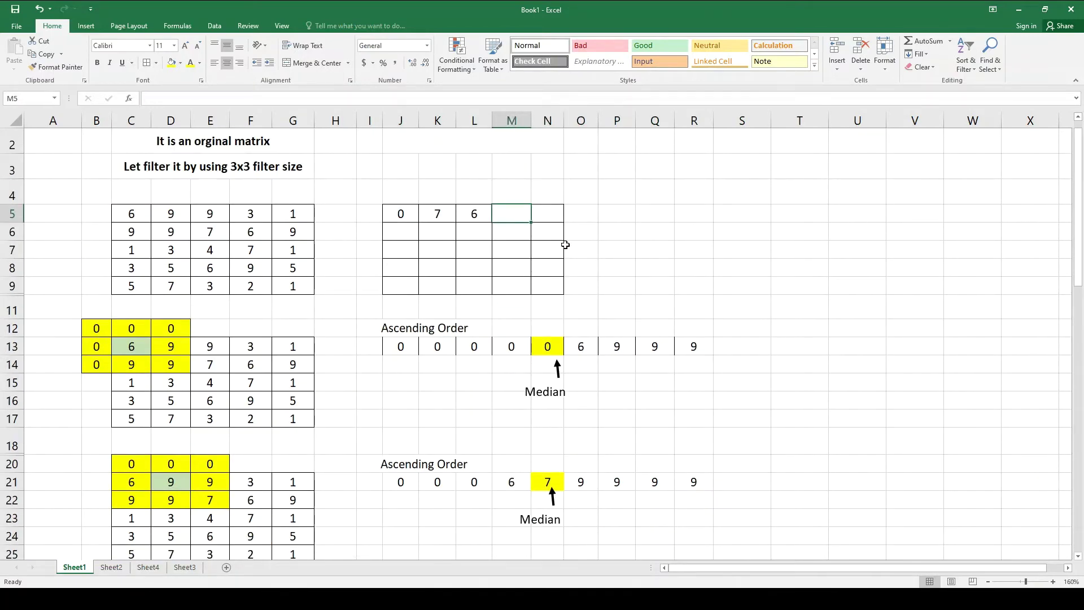
{"action": "left_click", "coordinate": [524, 284]}
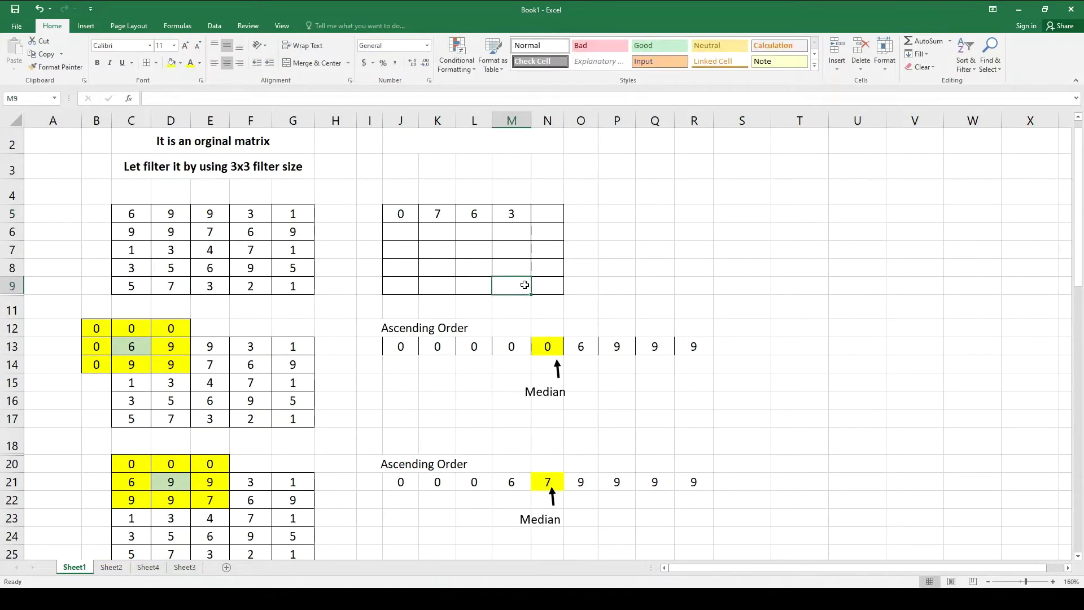
Remove the yellow fill from the blank cells H36:H38 beside the fourth window.
{"action": "scroll", "coordinate": [524, 305], "scroll_direction": "down", "scroll_amount": 3}
{"action": "scroll", "coordinate": [436, 401], "scroll_direction": "down", "scroll_amount": 5}
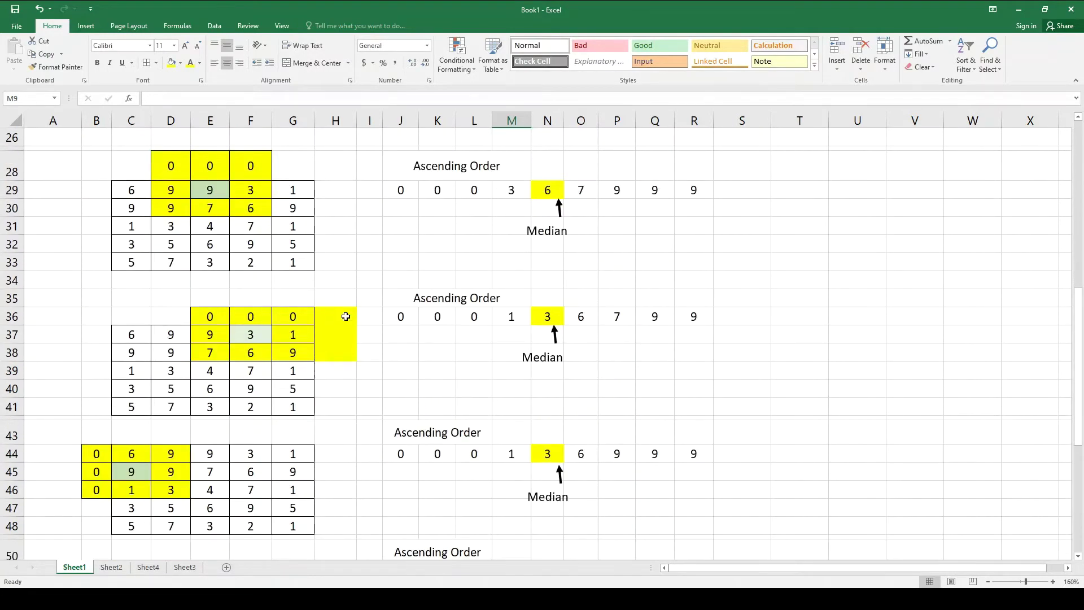
{"action": "left_click_drag", "start_coordinate": [339, 316], "coordinate": [336, 357]}
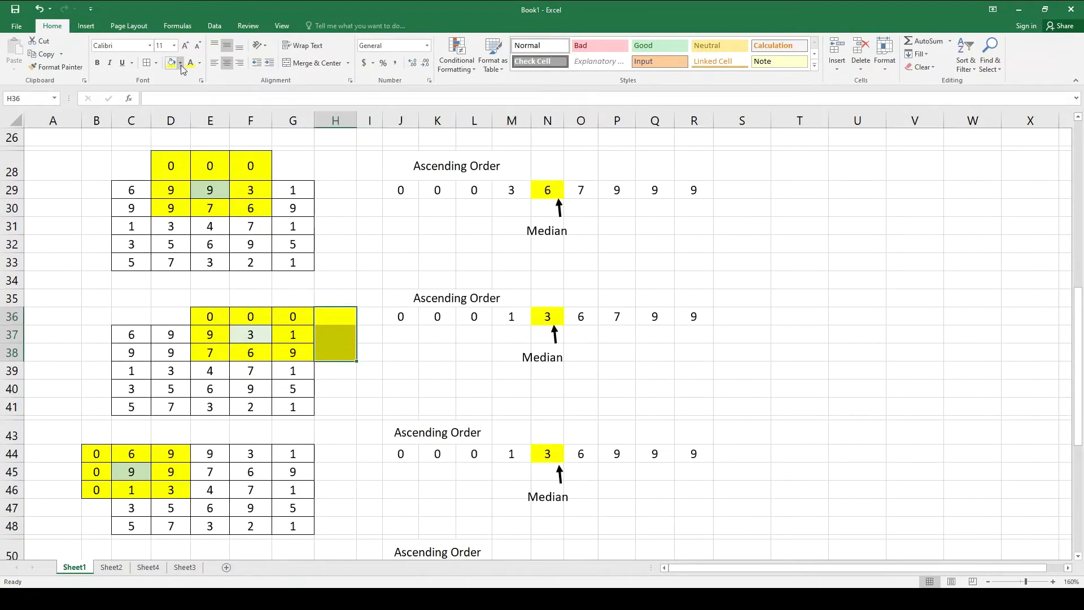
{"action": "key", "text": "ctrl+z"}
{"action": "left_click", "coordinate": [365, 475]}
Review the window in B44:D46 and its sorted row 44, and enter its median, 3, in result cell J6.
{"action": "scroll", "coordinate": [365, 476], "scroll_direction": "down", "scroll_amount": 2}
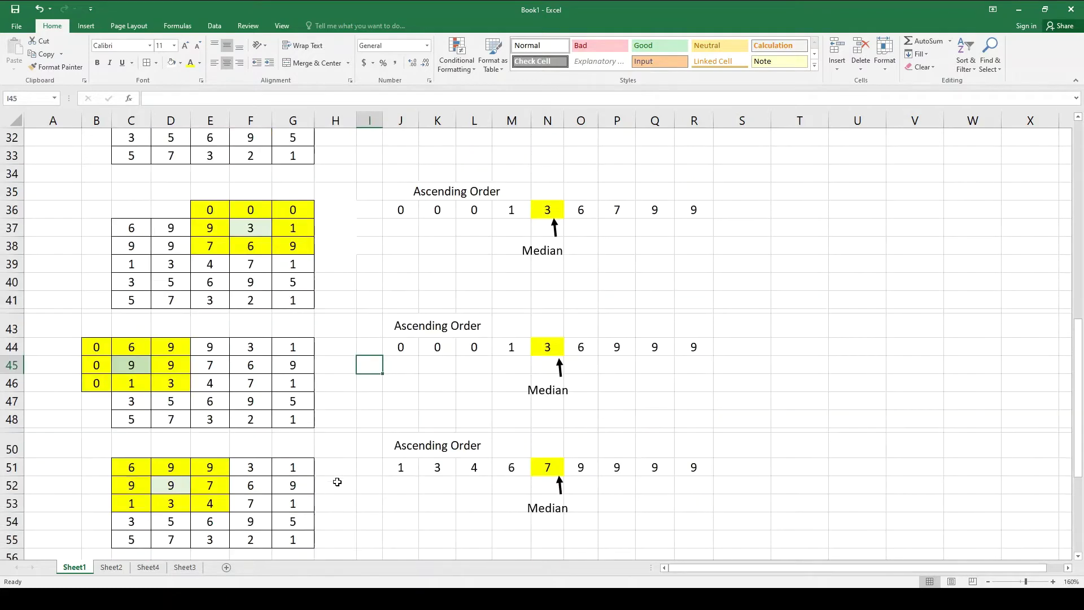
{"action": "left_click_drag", "start_coordinate": [93, 347], "coordinate": [182, 386]}
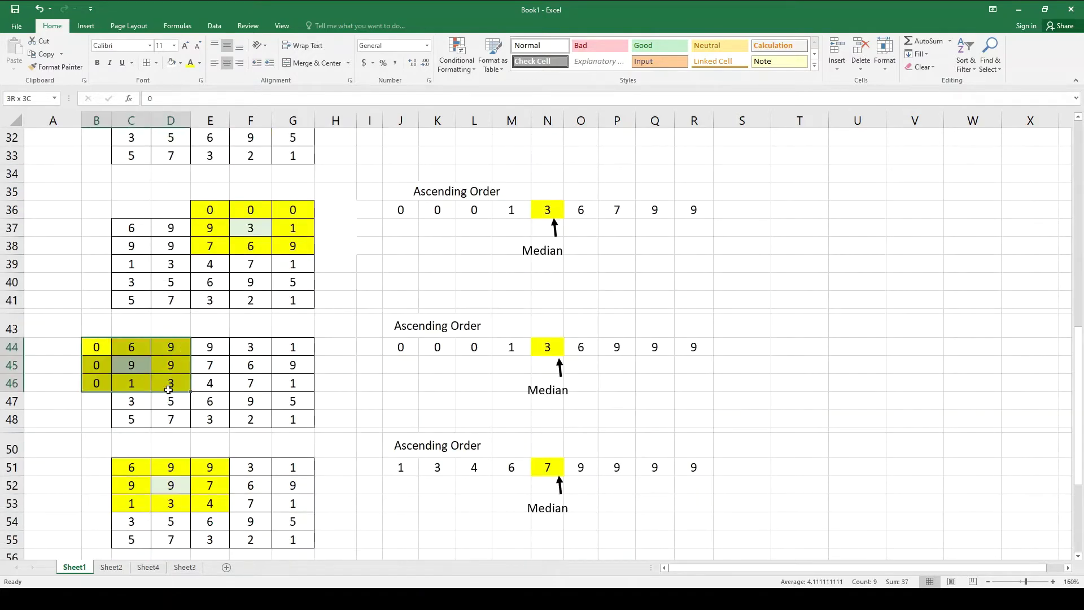
{"action": "left_click", "coordinate": [145, 367]}
{"action": "left_click_drag", "start_coordinate": [403, 348], "coordinate": [697, 346]}
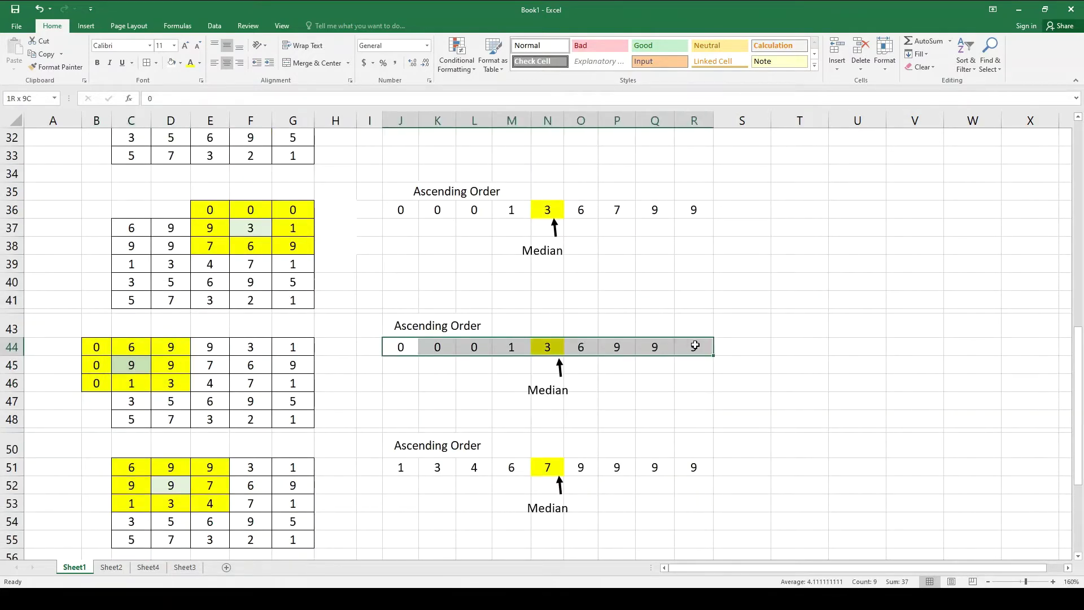
{"action": "left_click", "coordinate": [547, 353]}
{"action": "scroll", "coordinate": [547, 356], "scroll_direction": "up", "scroll_amount": 10}
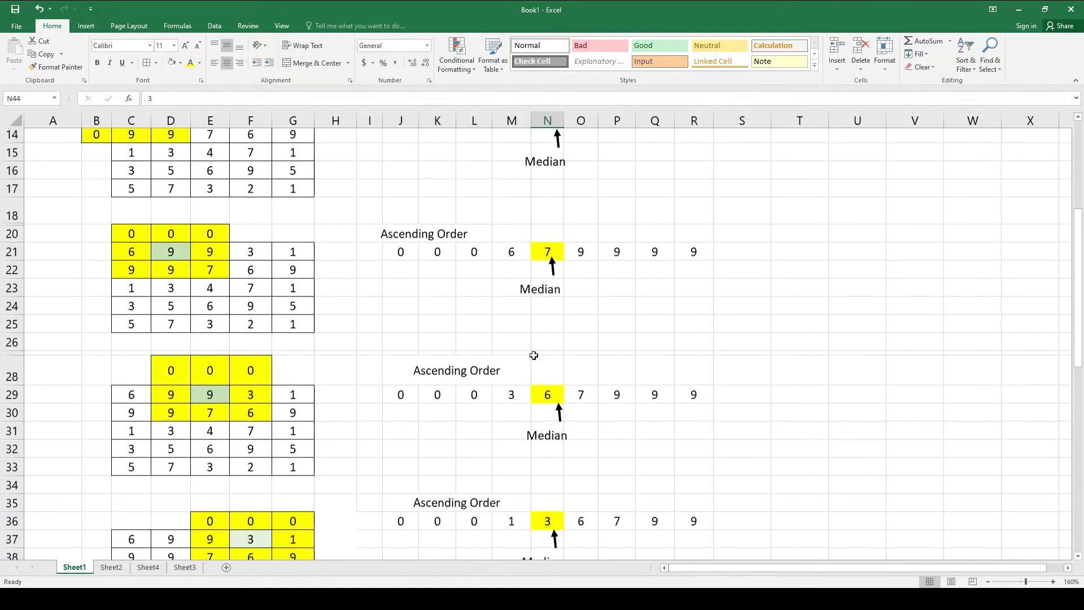
{"action": "left_click", "coordinate": [400, 232]}
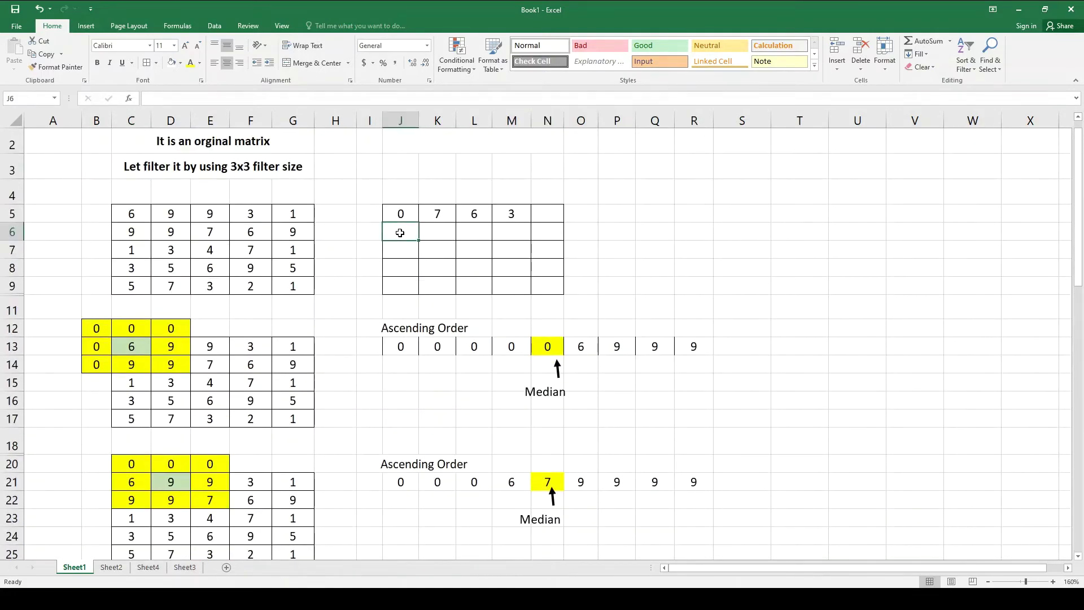
{"action": "type", "text": "3"}
{"action": "left_click", "coordinate": [505, 286]}
Delete the blank column H that splits the last window in rows 62 to 64.
{"action": "scroll", "coordinate": [496, 322], "scroll_direction": "down", "scroll_amount": 6}
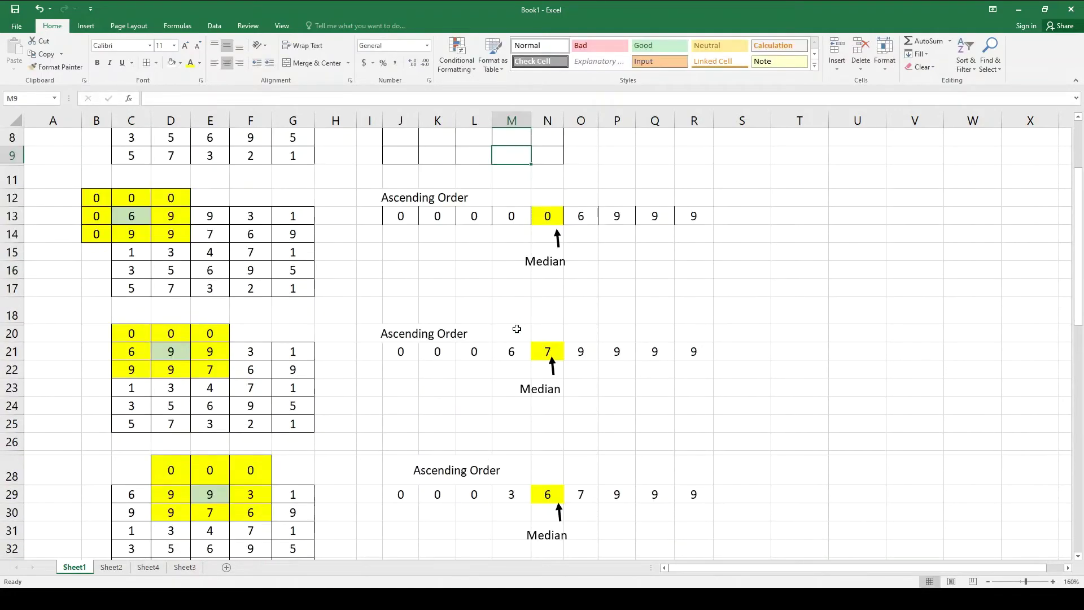
{"action": "scroll", "coordinate": [516, 329], "scroll_direction": "down", "scroll_amount": 8}
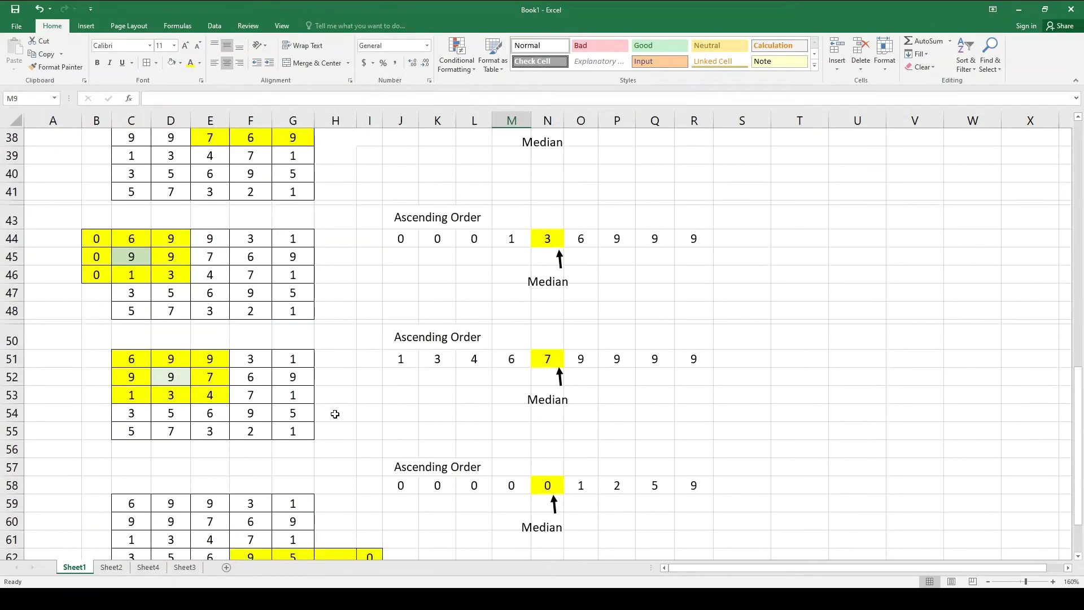
{"action": "left_click_drag", "start_coordinate": [247, 454], "coordinate": [352, 490]}
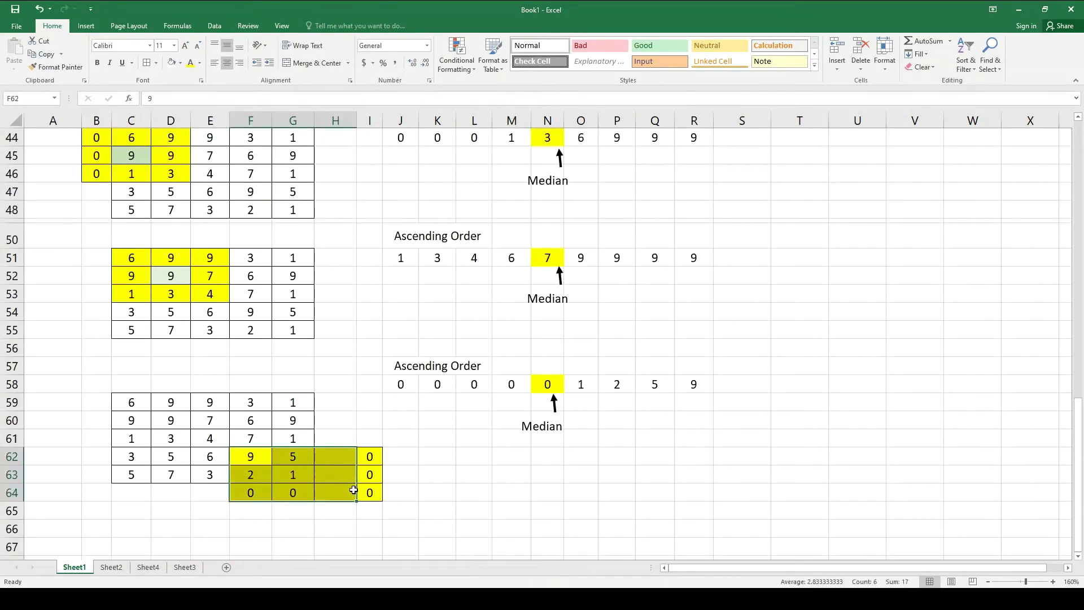
{"action": "left_click", "coordinate": [352, 490]}
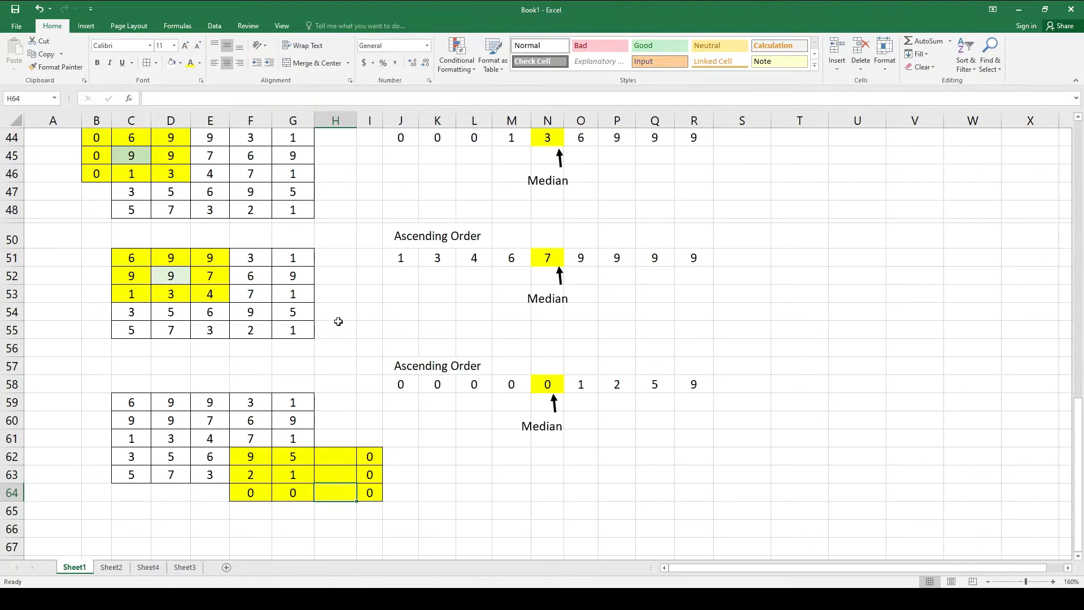
{"action": "left_click", "coordinate": [337, 124]}
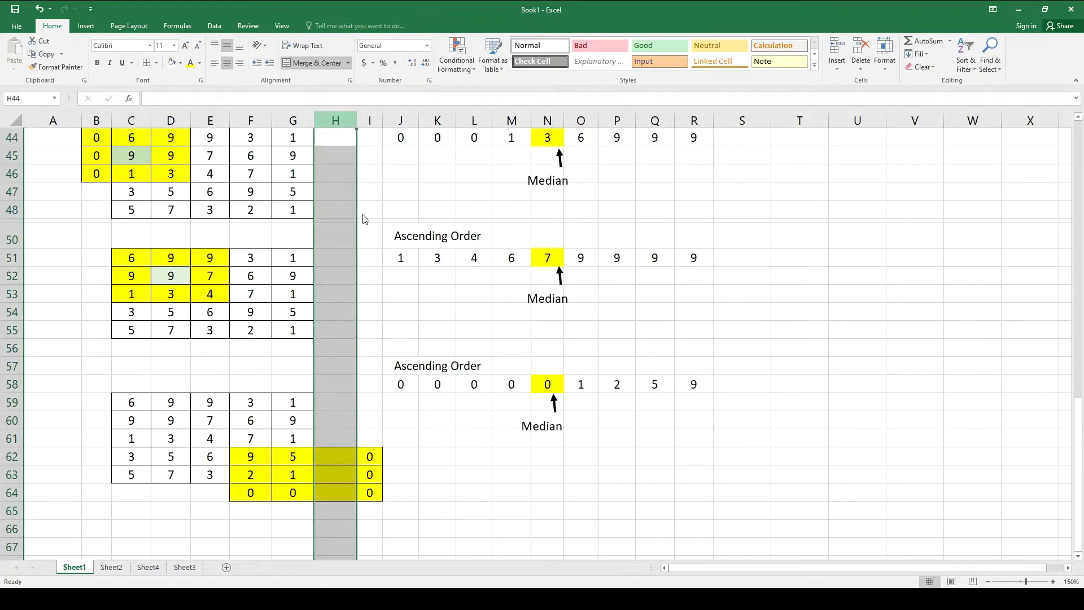
{"action": "key", "text": "ctrl+minus"}
Review the last window F62:H64 and its sorted row 58, and enter its median, 0, in result cell M9.
{"action": "left_click", "coordinate": [261, 463]}
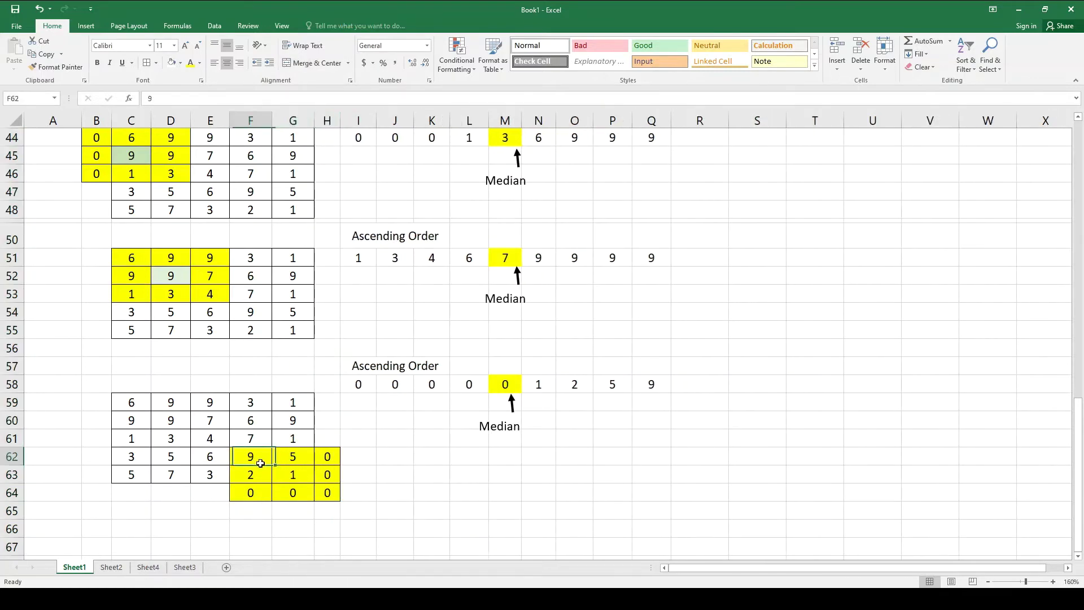
{"action": "left_click_drag", "start_coordinate": [261, 463], "coordinate": [327, 492]}
{"action": "left_click_drag", "start_coordinate": [353, 384], "coordinate": [652, 388]}
{"action": "left_click", "coordinate": [506, 384]}
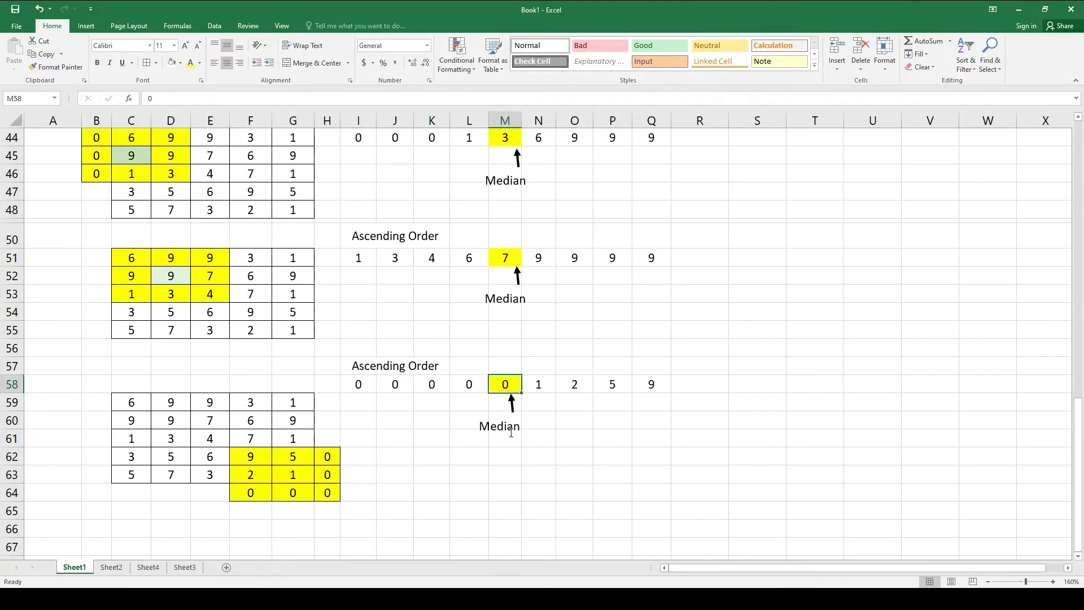
{"action": "left_click", "coordinate": [511, 410]}
{"action": "scroll", "coordinate": [510, 423], "scroll_direction": "up", "scroll_amount": 8}
{"action": "scroll", "coordinate": [510, 423], "scroll_direction": "up", "scroll_amount": 6}
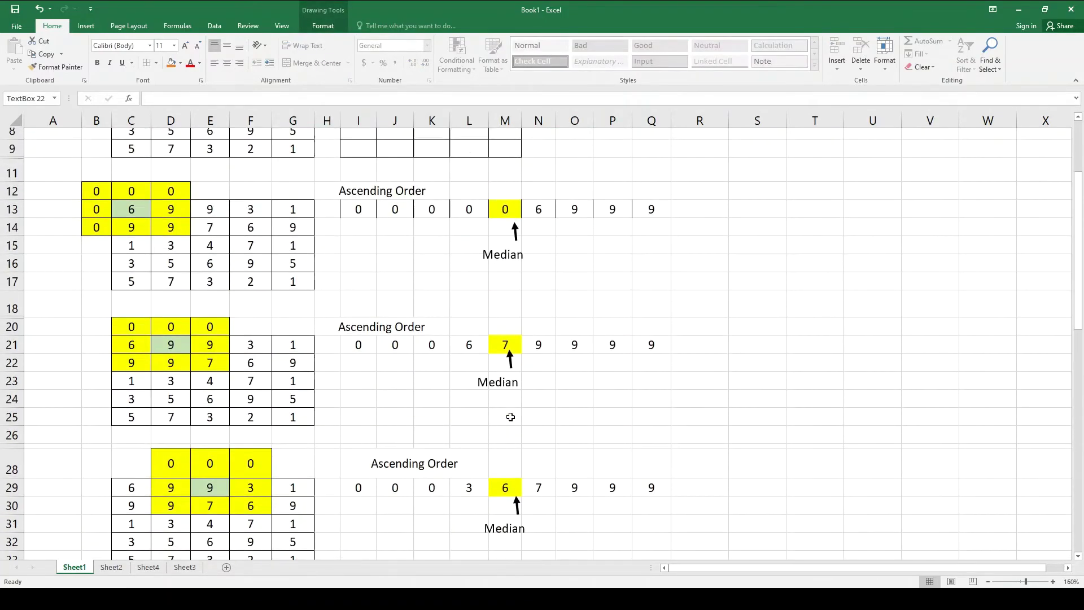
{"action": "left_click", "coordinate": [512, 340]}
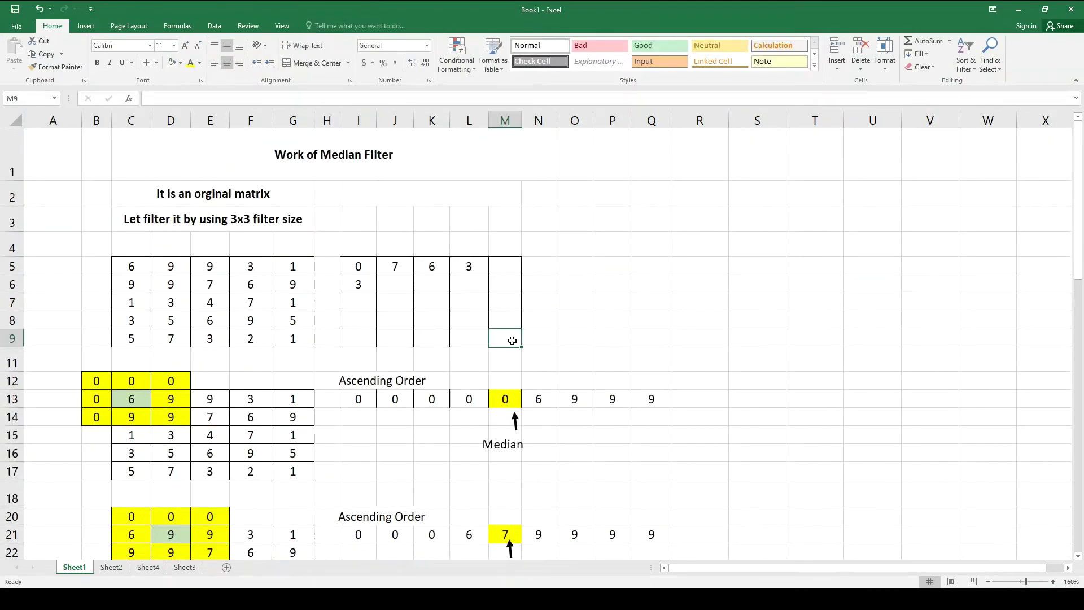
{"action": "type", "text": "0"}
{"action": "left_click", "coordinate": [549, 339]}
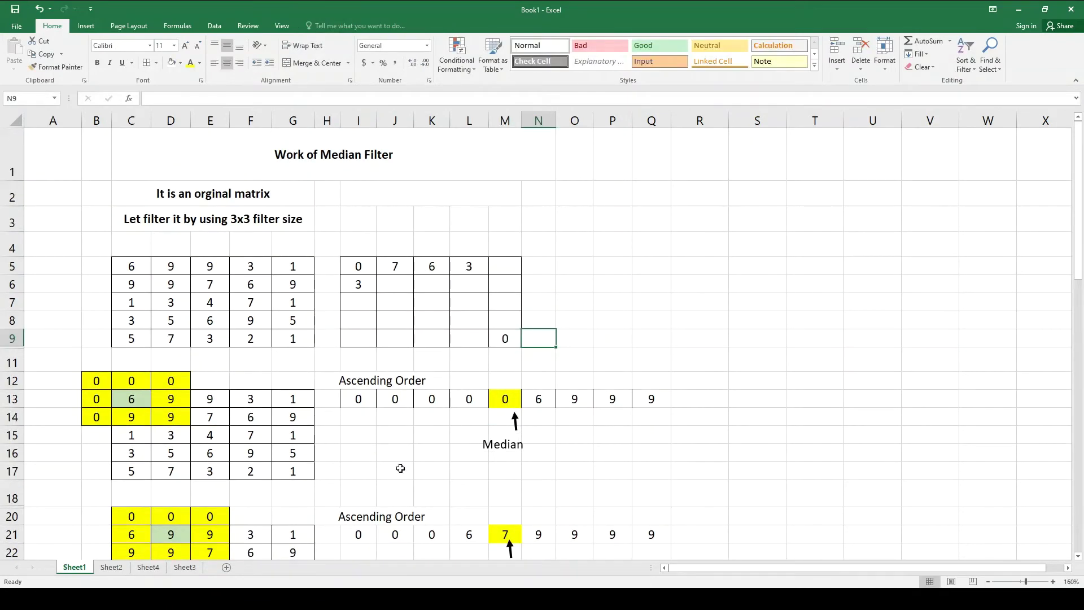
Copy the completed 5x5 matrix J12:N16 from Sheet3 and paste it over the result matrix I5:M9 on Sheet1.
{"action": "left_click", "coordinate": [156, 568]}
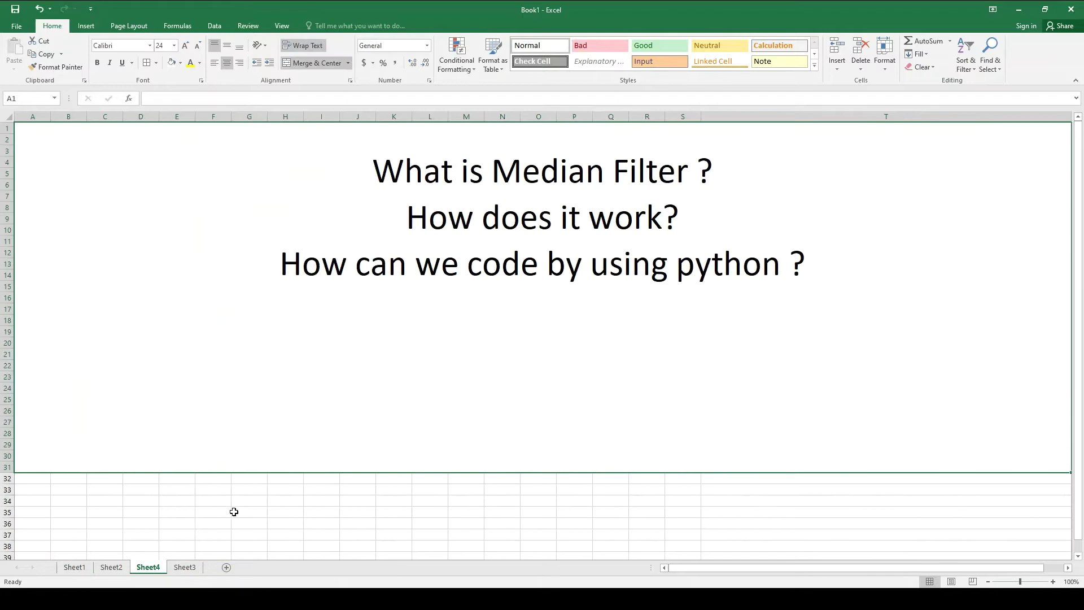
{"action": "left_click", "coordinate": [184, 567]}
{"action": "left_click", "coordinate": [358, 252]}
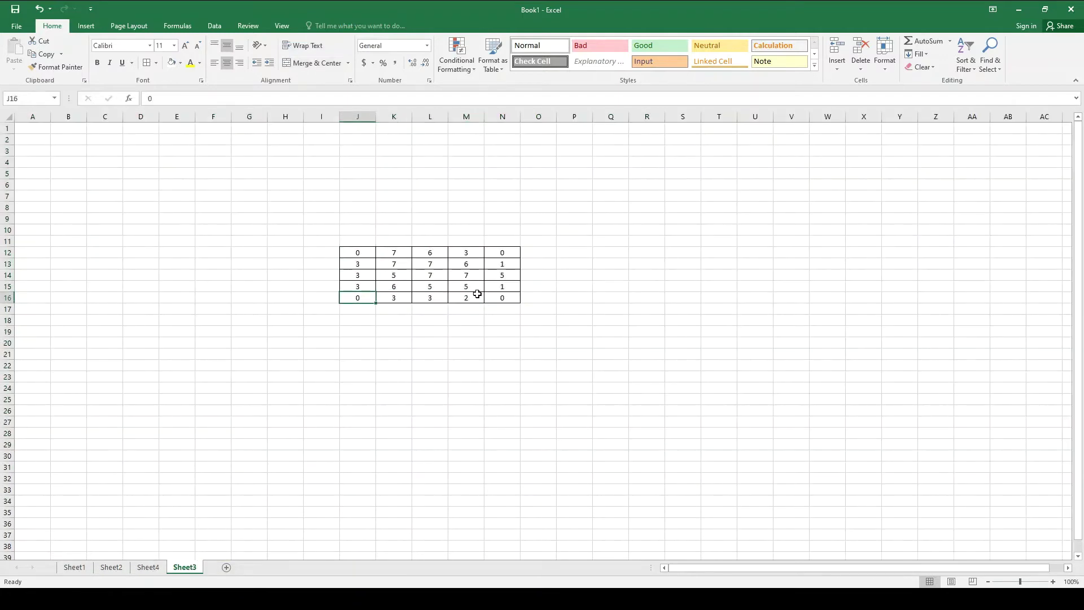
{"action": "left_click_drag", "start_coordinate": [501, 298], "coordinate": [354, 257]}
{"action": "key", "text": "ctrl+c"}
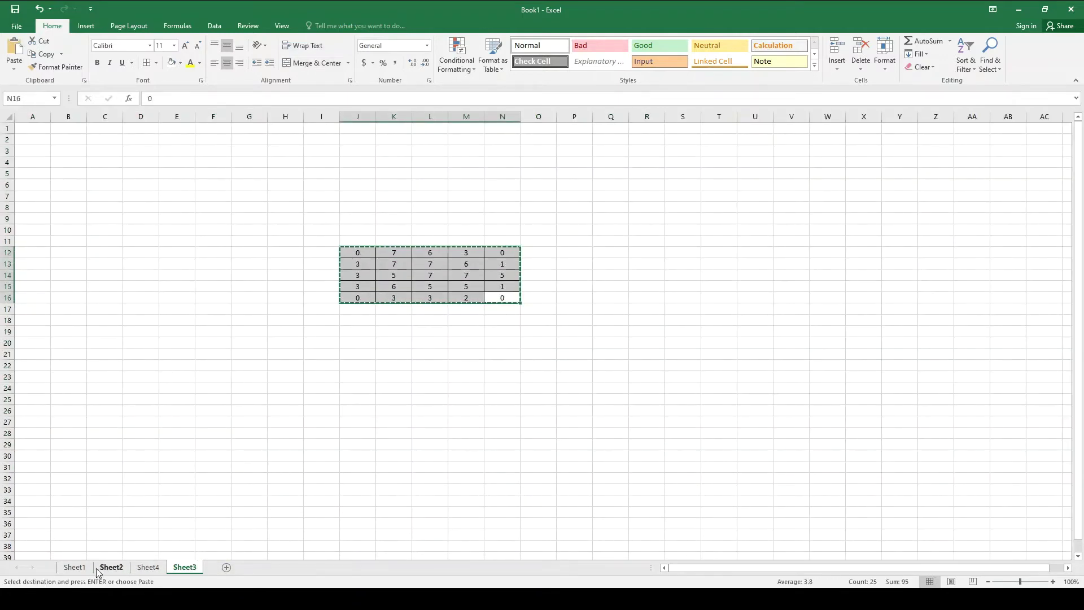
{"action": "left_click", "coordinate": [75, 567]}
{"action": "left_click_drag", "start_coordinate": [358, 268], "coordinate": [503, 335]}
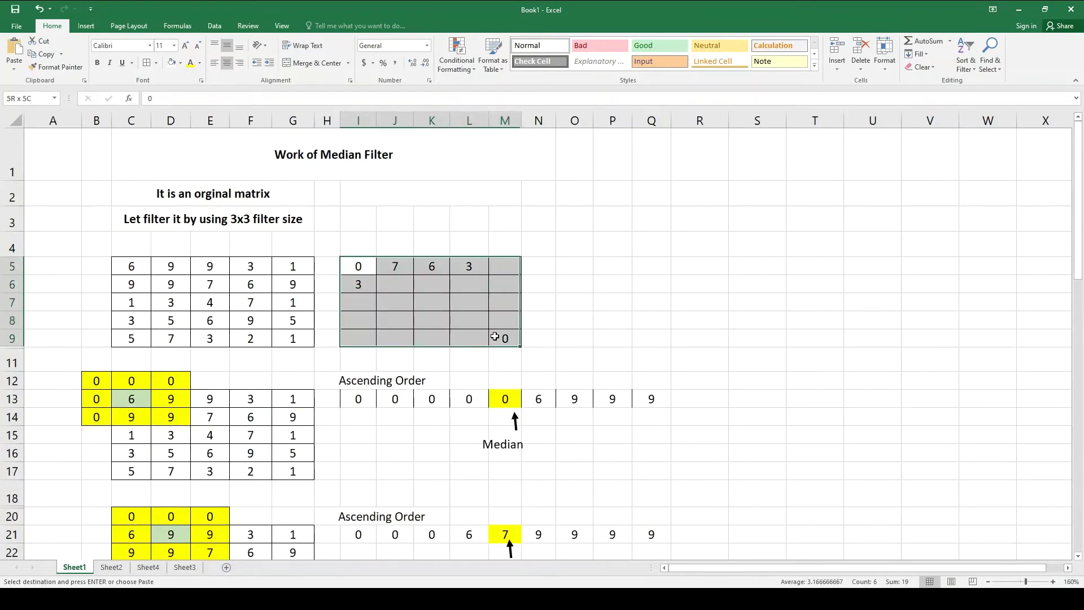
{"action": "key", "text": "ctrl+v"}
{"action": "left_click", "coordinate": [575, 320]}
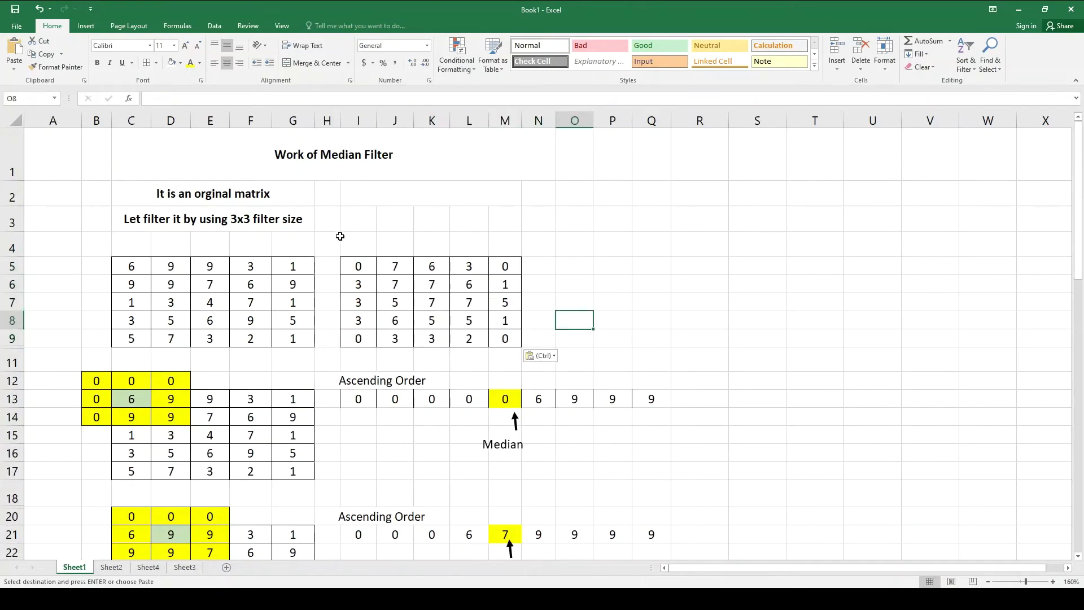
Merge and center I4:L4 above the result matrix and label it "It is filtered matrix".
{"action": "left_click_drag", "start_coordinate": [368, 244], "coordinate": [485, 245]}
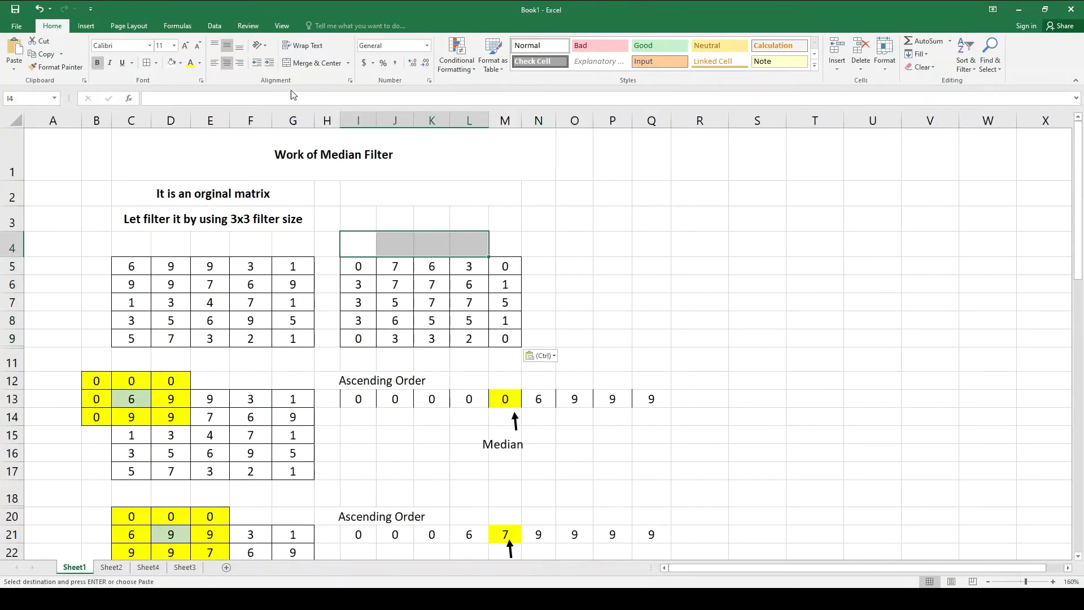
{"action": "left_click", "coordinate": [316, 63]}
{"action": "double_click", "coordinate": [370, 239]}
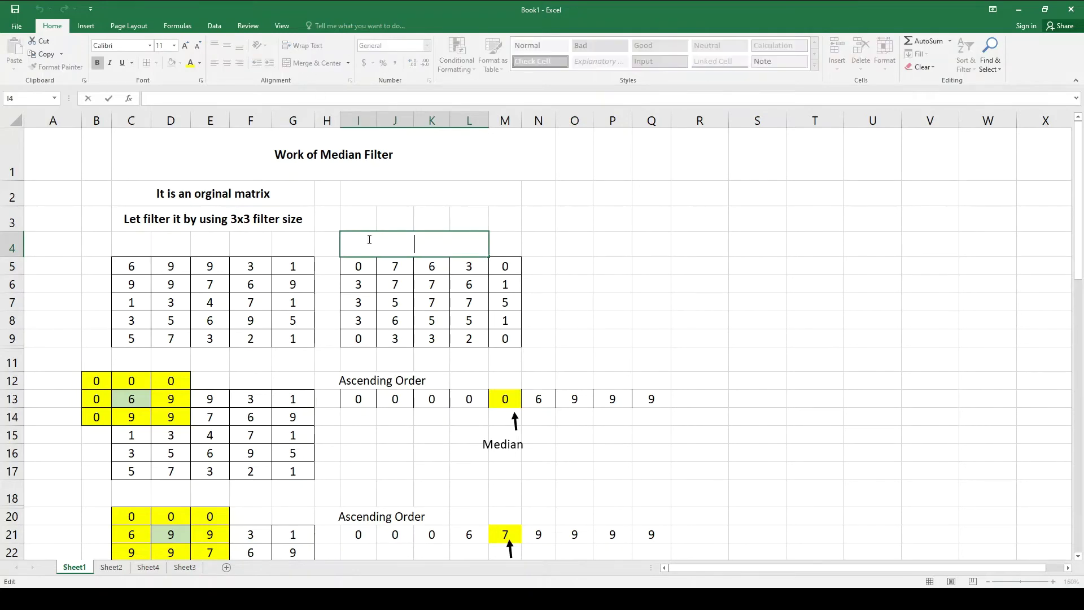
{"action": "type", "text": "It is filtered "}
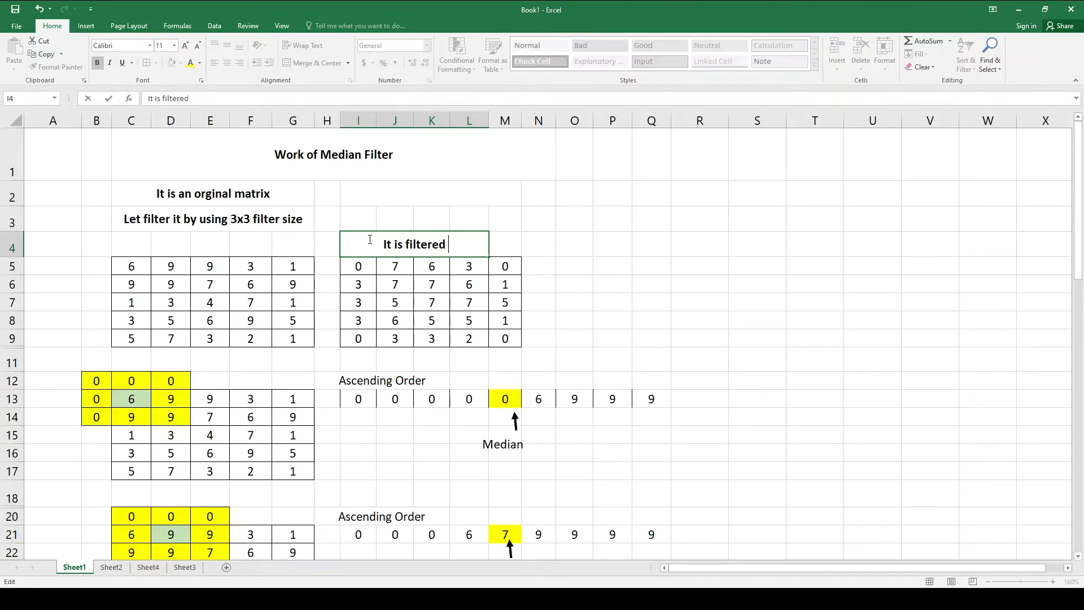
{"action": "type", "text": "matrix"}
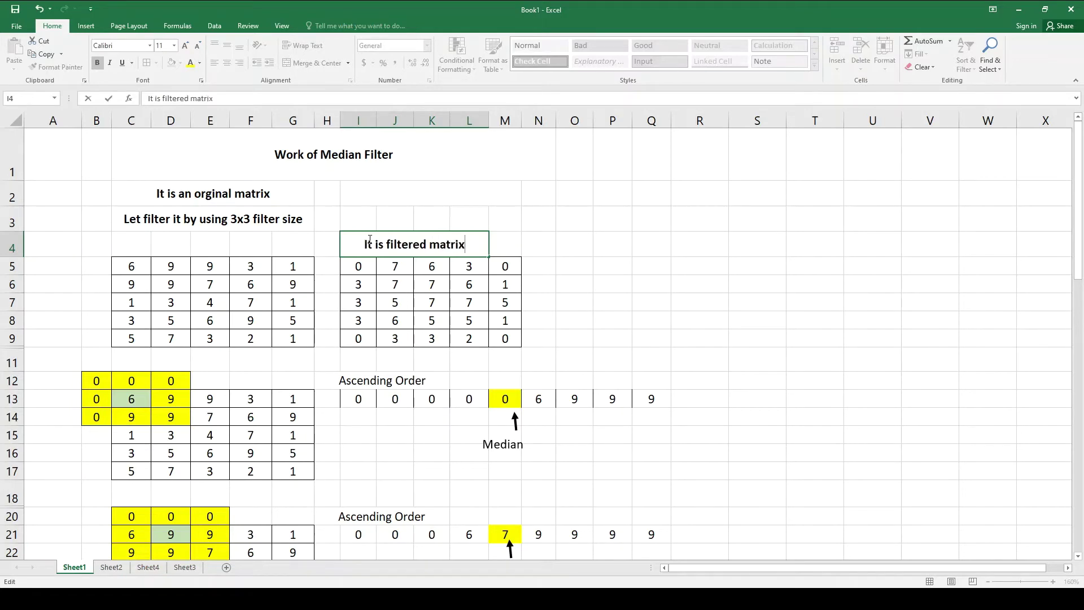
Merge and center M4:S4 beside the filtered matrix label and enter "Let try it python code".
{"action": "left_click_drag", "start_coordinate": [519, 243], "coordinate": [759, 244]}
{"action": "left_click", "coordinate": [291, 67]}
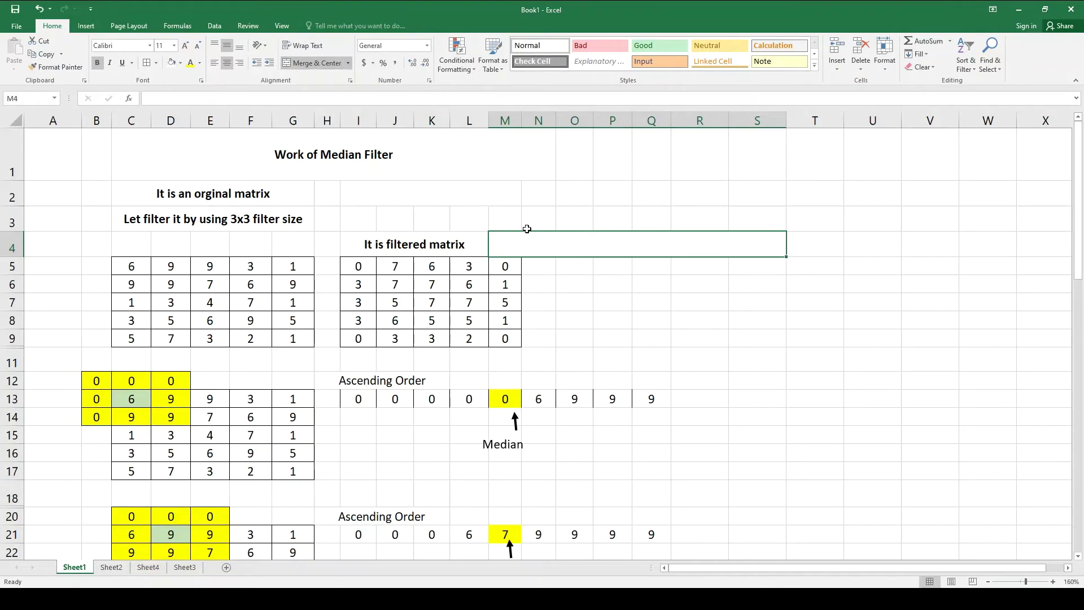
{"action": "type", "text": "Let "}
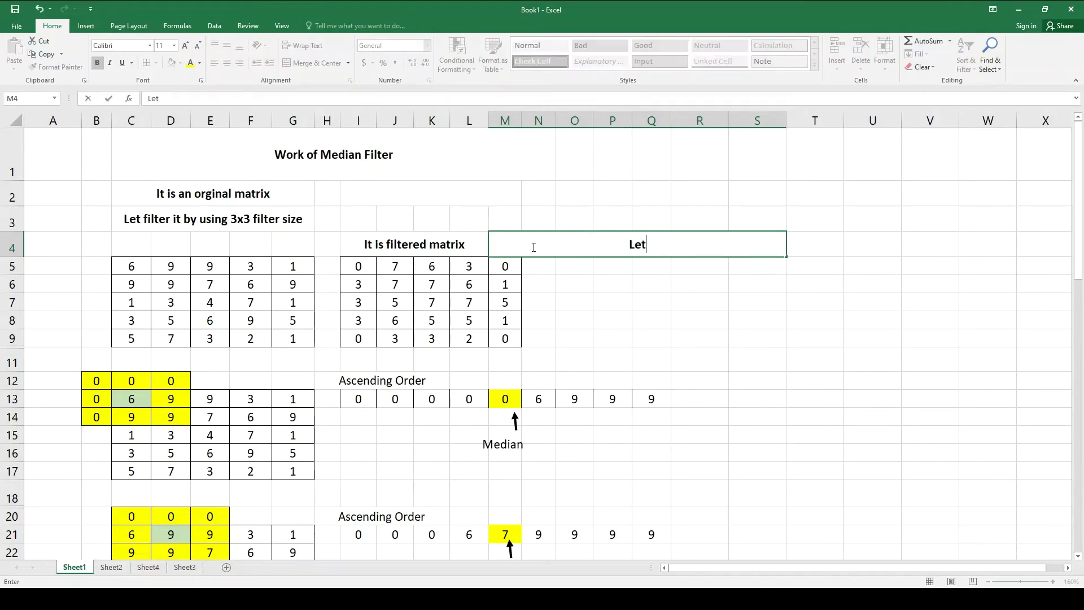
{"action": "type", "text": "try it python co"}
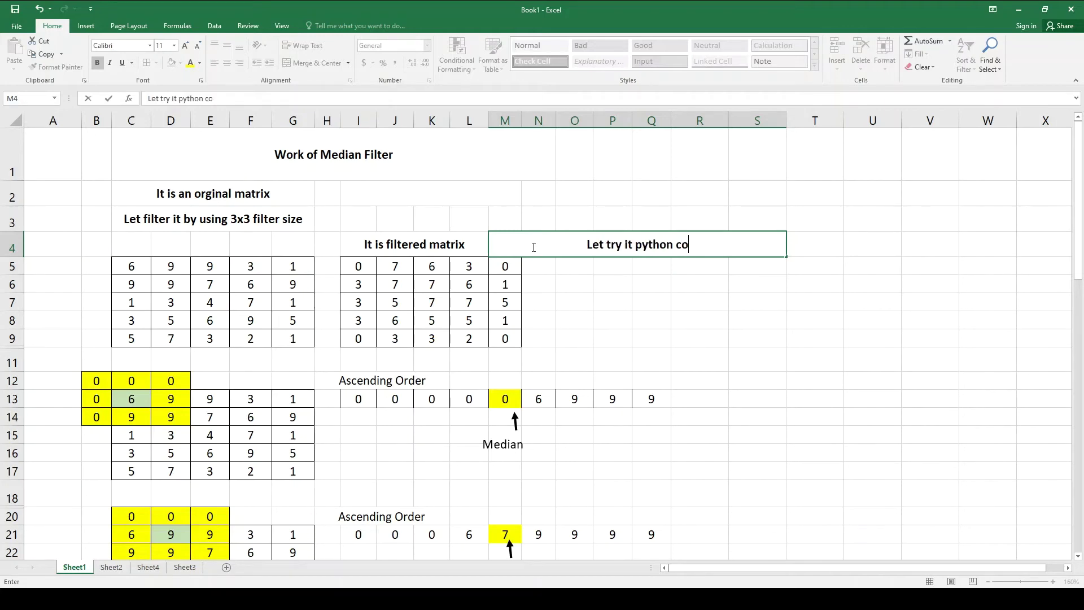
{"action": "type", "text": "de"}
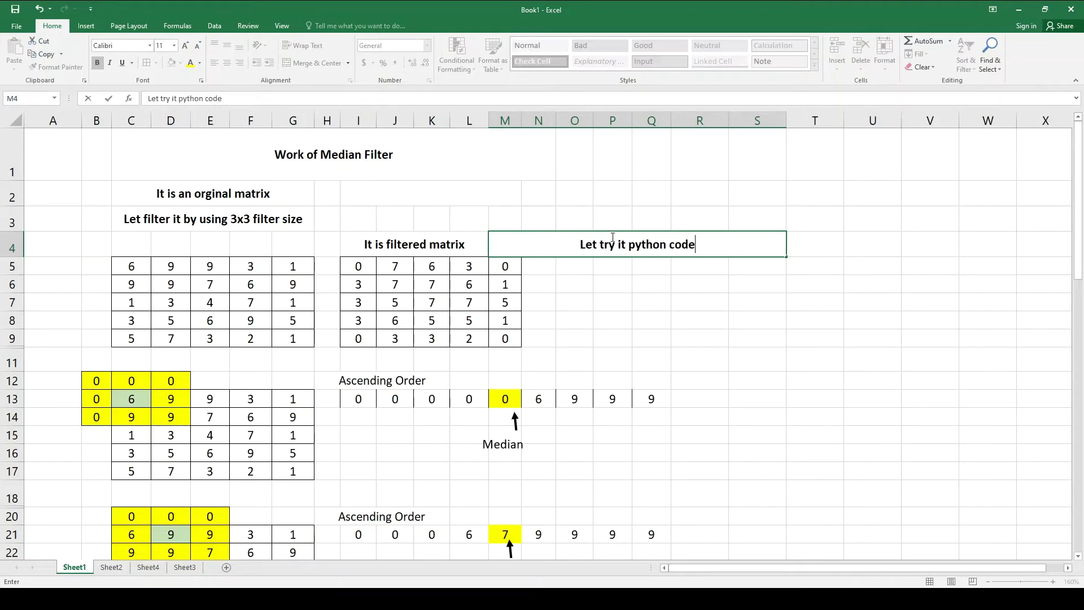
{"action": "left_click", "coordinate": [690, 270]}
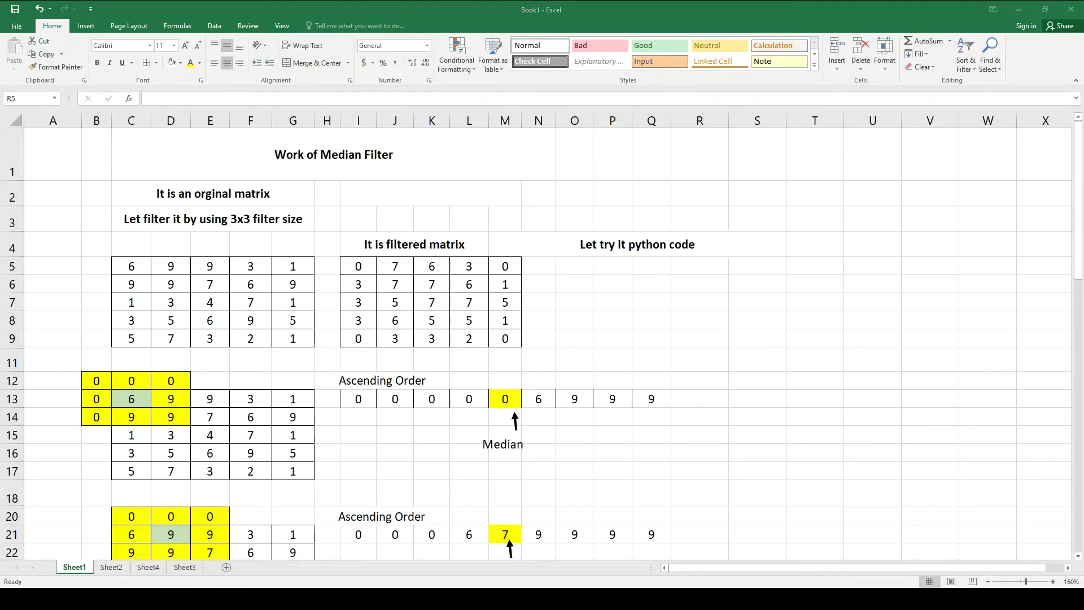
Switch to the Basic Image Processing.ipynb notebook in Colab and add the comment "#import required packages" to the empty cell under Median Filter.
{"action": "key", "text": "alt+Tab"}
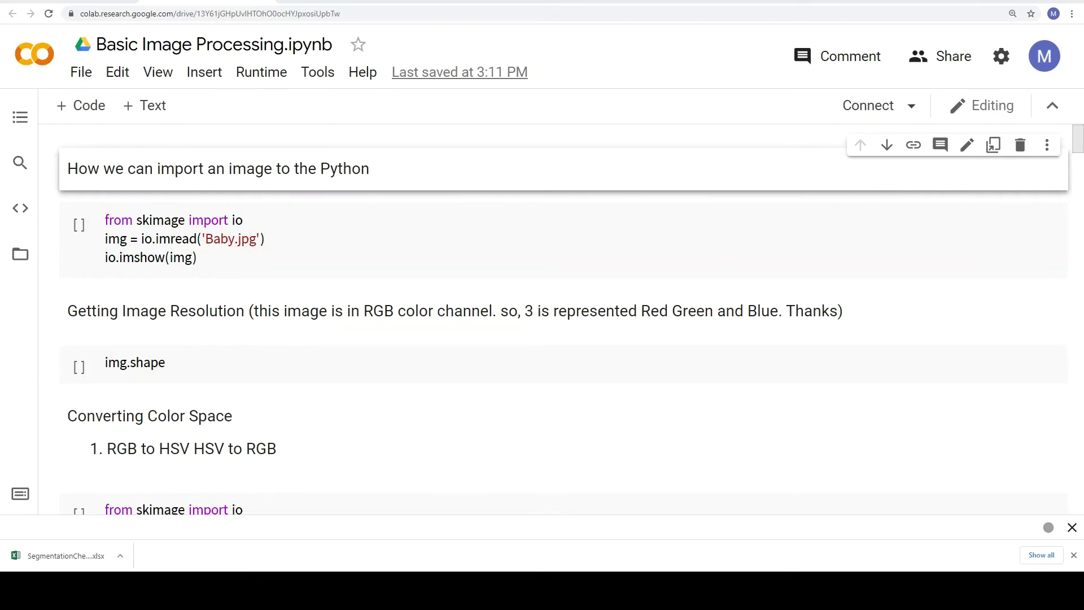
{"action": "scroll", "coordinate": [372, 347], "scroll_direction": "down", "scroll_amount": 20}
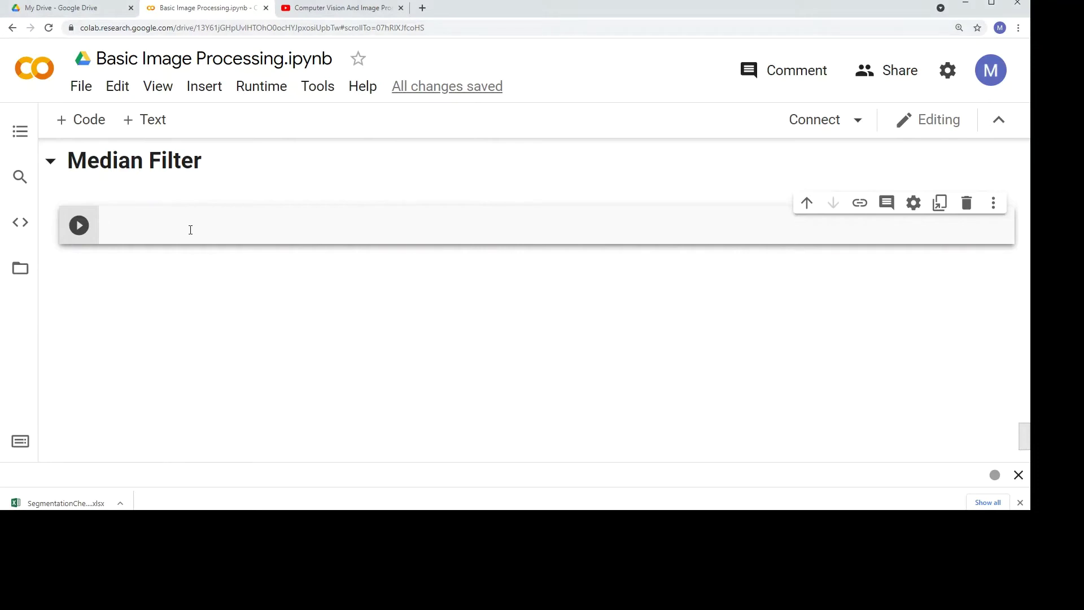
{"action": "type", "text": "#"}
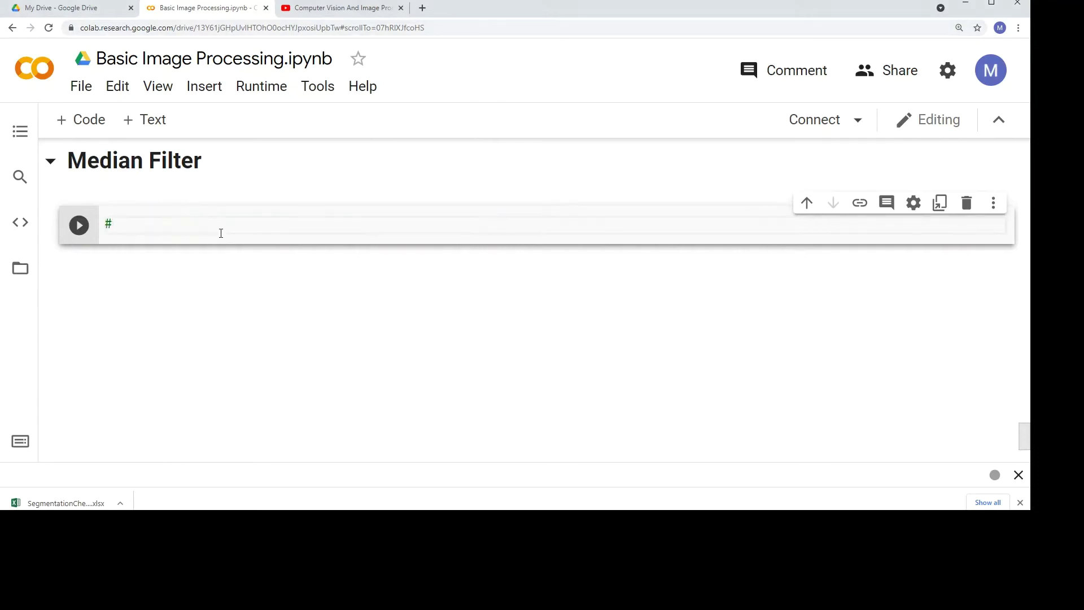
{"action": "type", "text": "import required pack"}
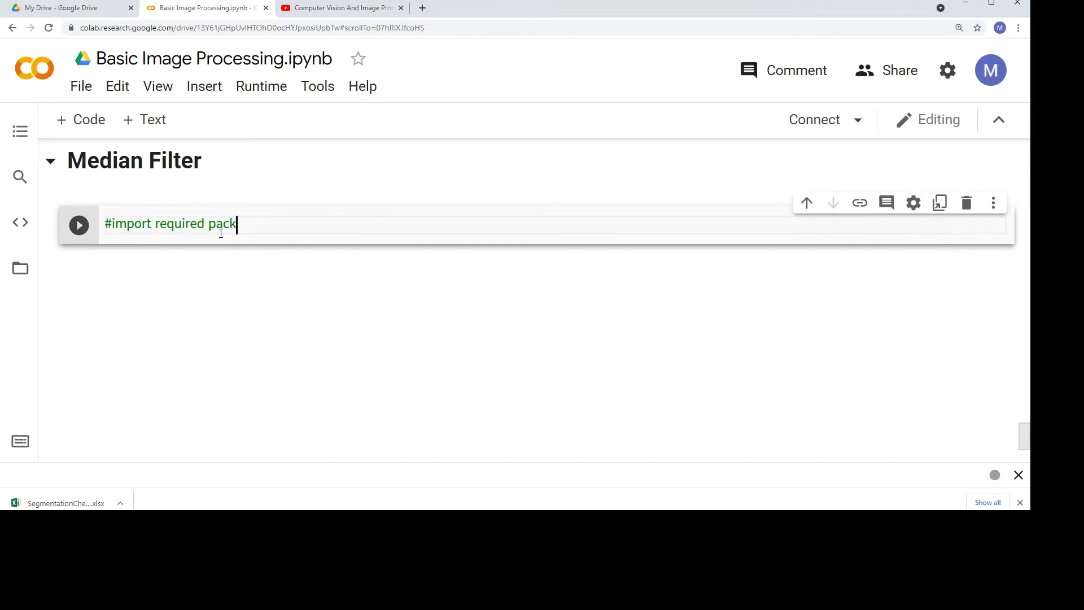
{"action": "type", "text": "ages"}
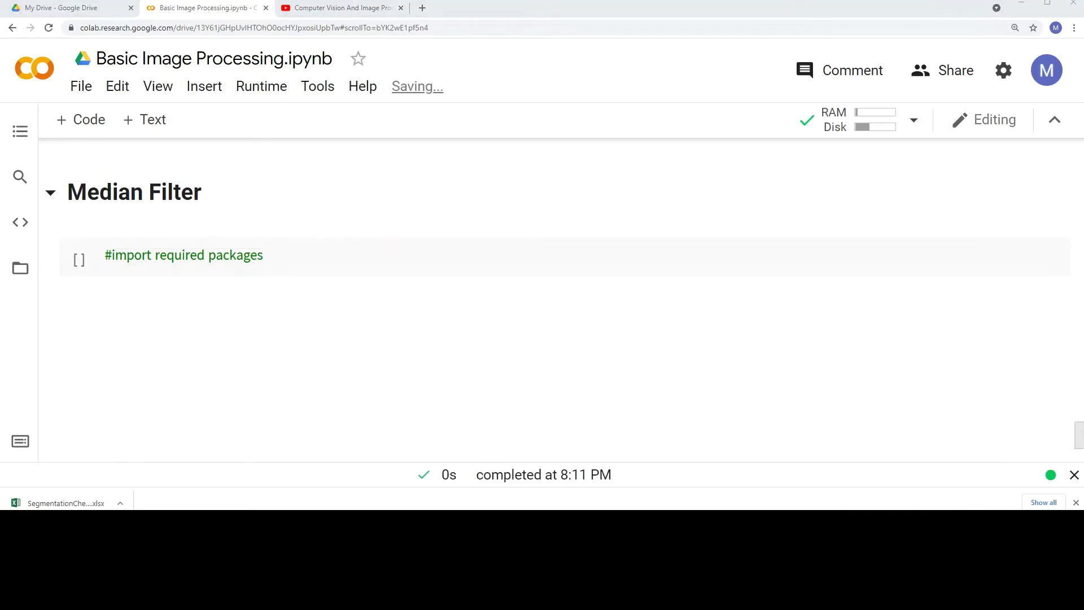
{"action": "left_click", "coordinate": [263, 256]}
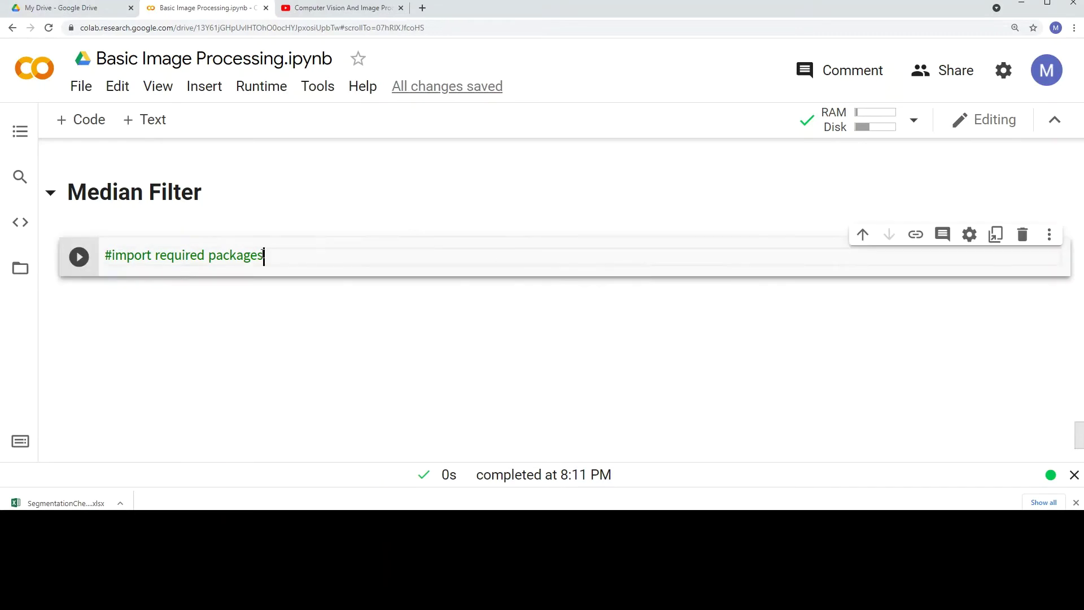
{"action": "key", "text": "Return"}
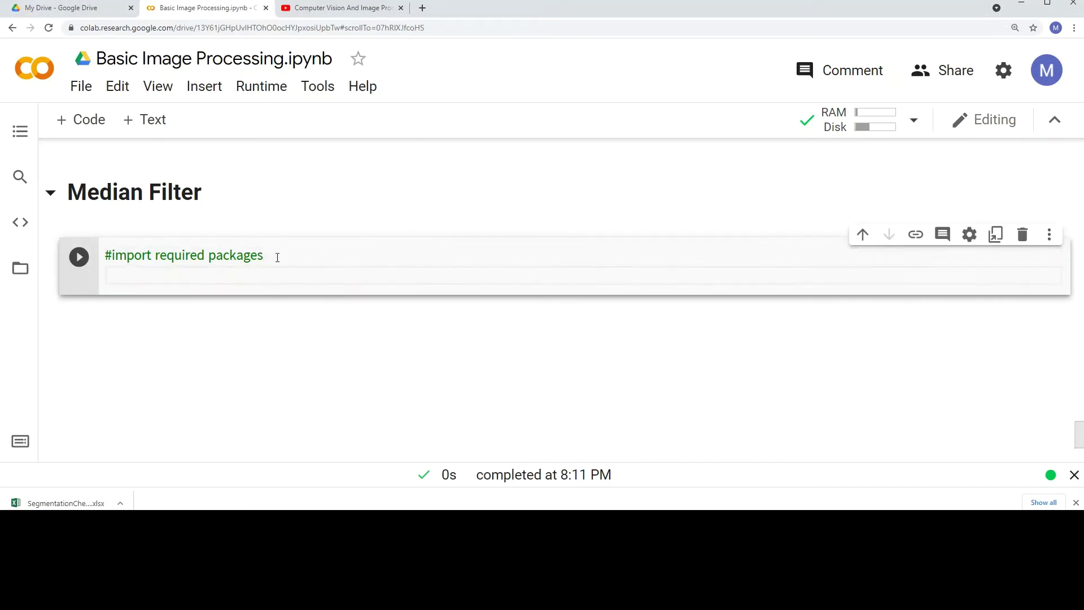
Add "import cv2" and "import numpy as np" below the comment and run the cell.
{"action": "type", "text": "import cv2"}
{"action": "key", "text": "Return"}
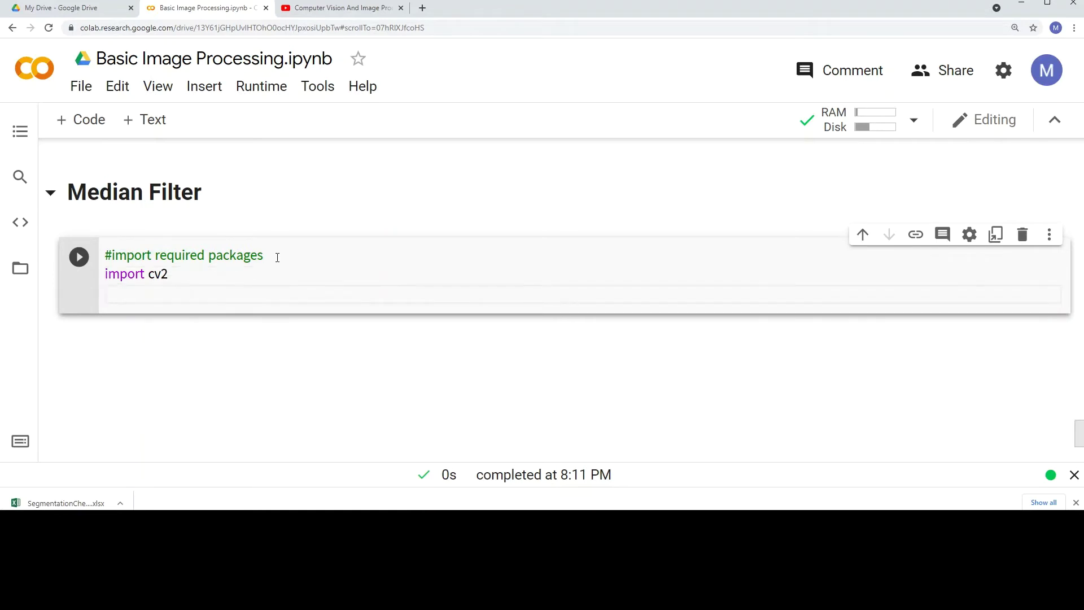
{"action": "type", "text": "import nump"}
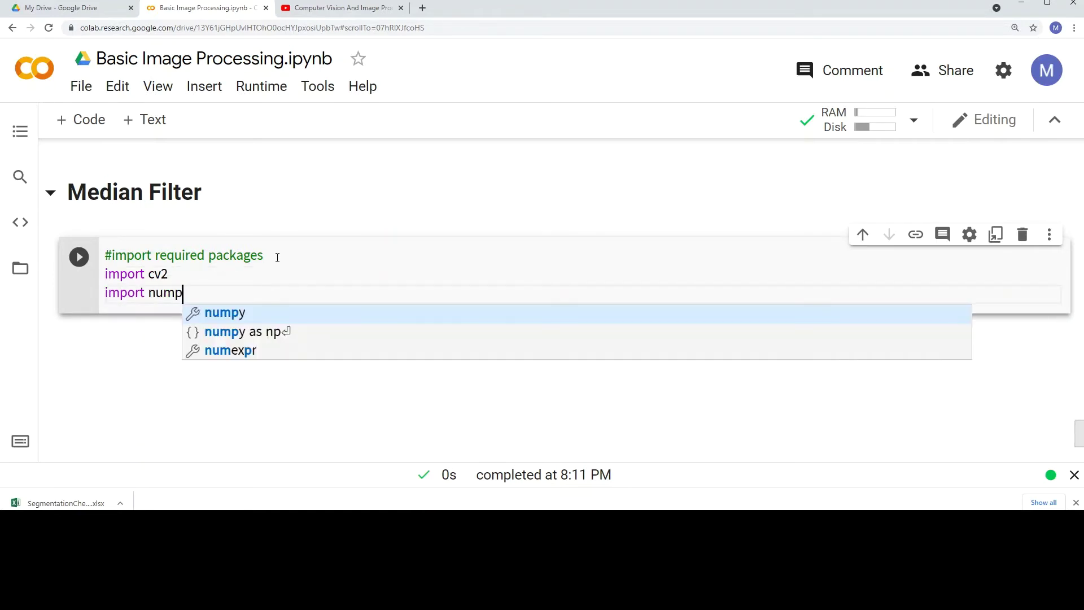
{"action": "type", "text": "y as "}
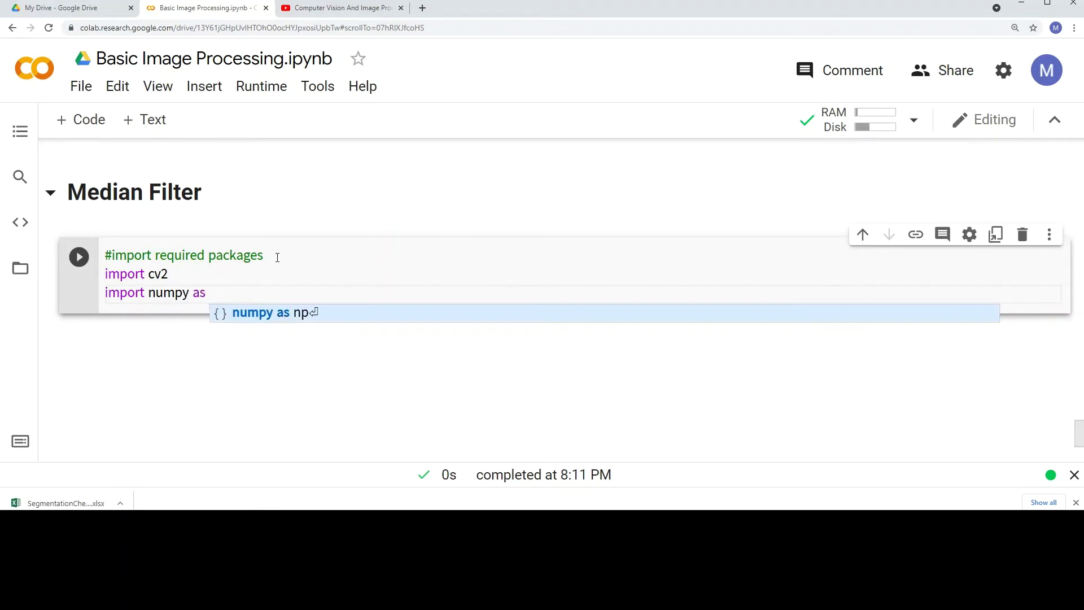
{"action": "type", "text": "np"}
{"action": "key", "text": "Return"}
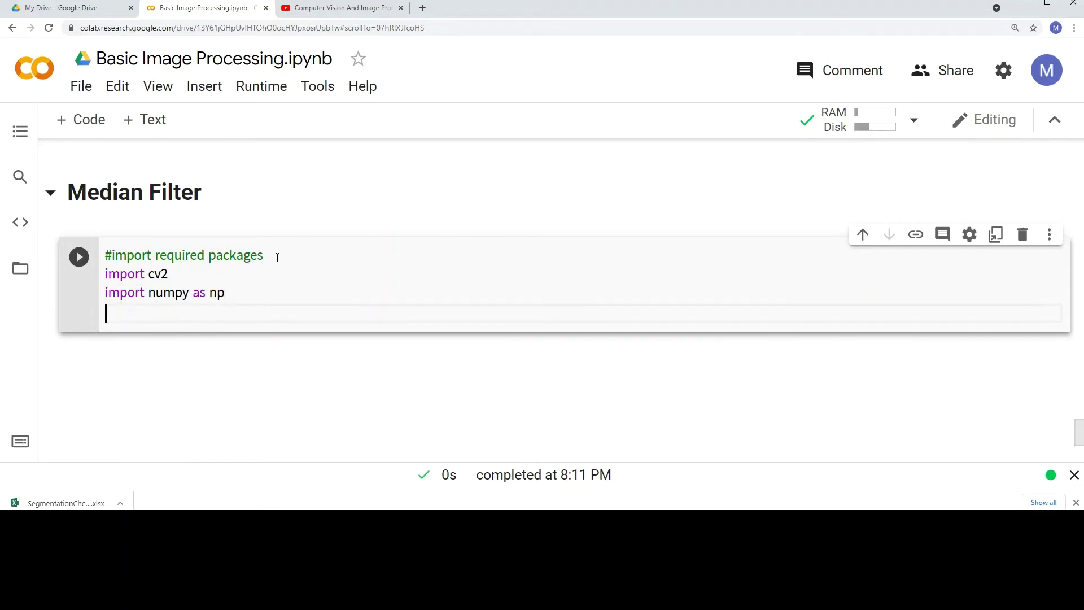
{"action": "left_click", "coordinate": [79, 257]}
Add the comment "#read images for different blurring purposes" below the imports, separated by a blank line.
{"action": "key", "text": "Return"}
{"action": "type", "text": "#read"}
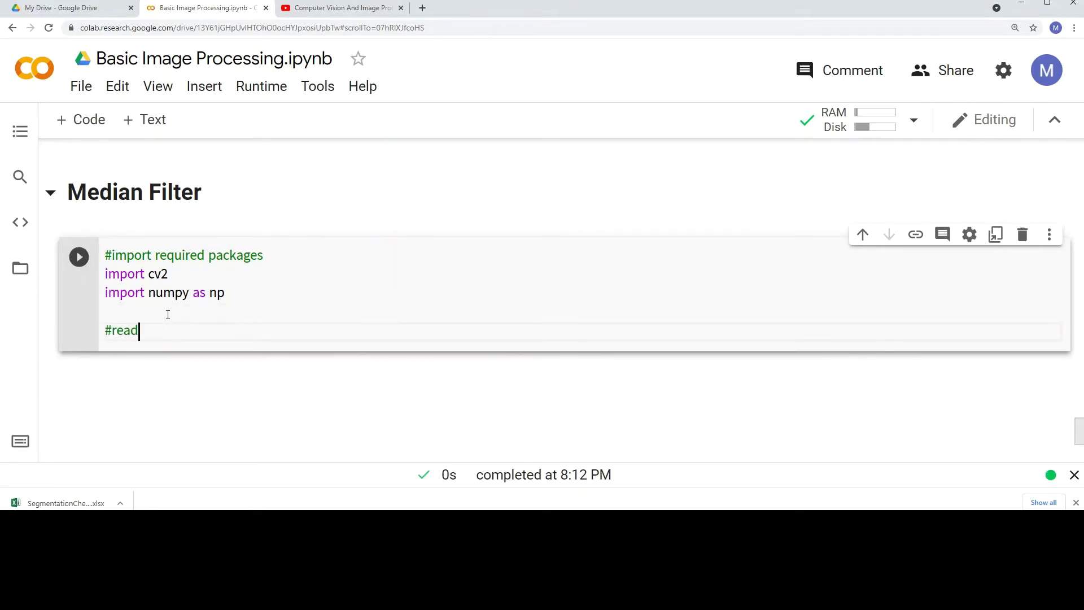
{"action": "type", "text": " images for differenr"}
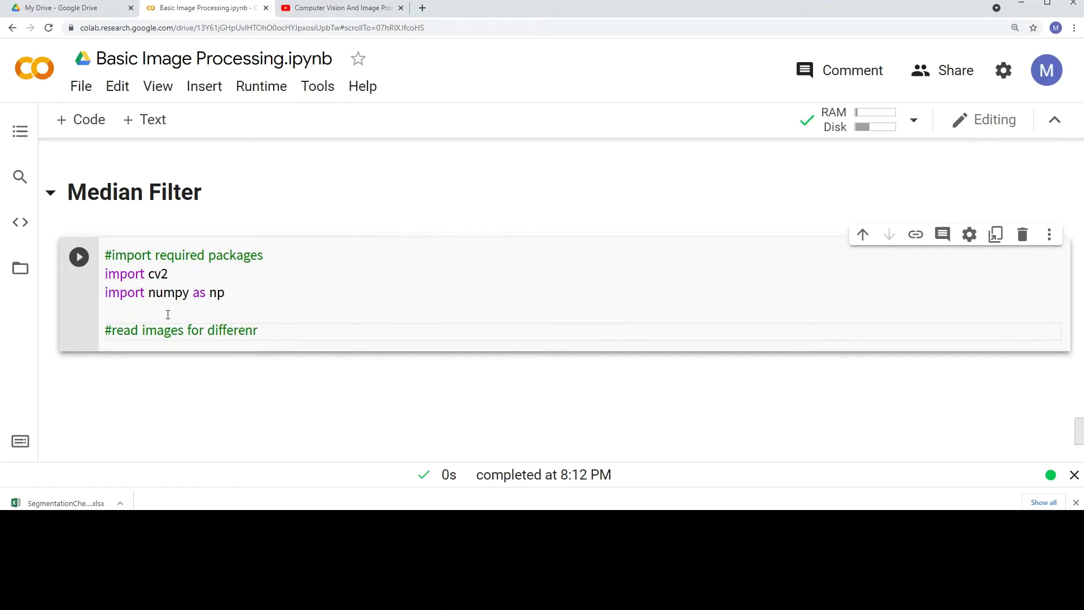
{"action": "key", "text": "BackSpace"}
{"action": "type", "text": "t blurr"}
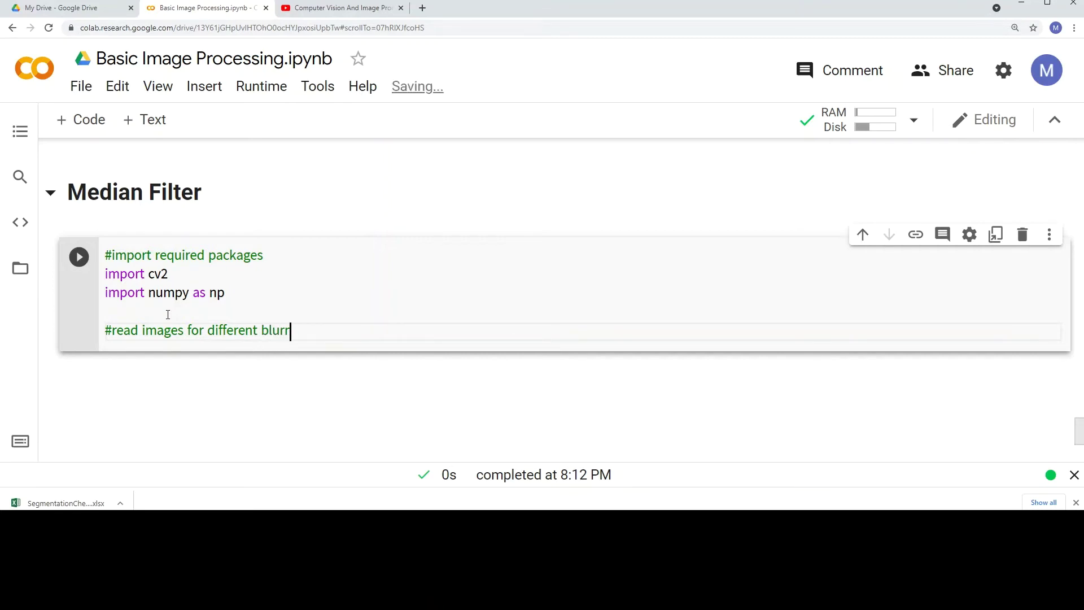
{"action": "type", "text": "ing pu"}
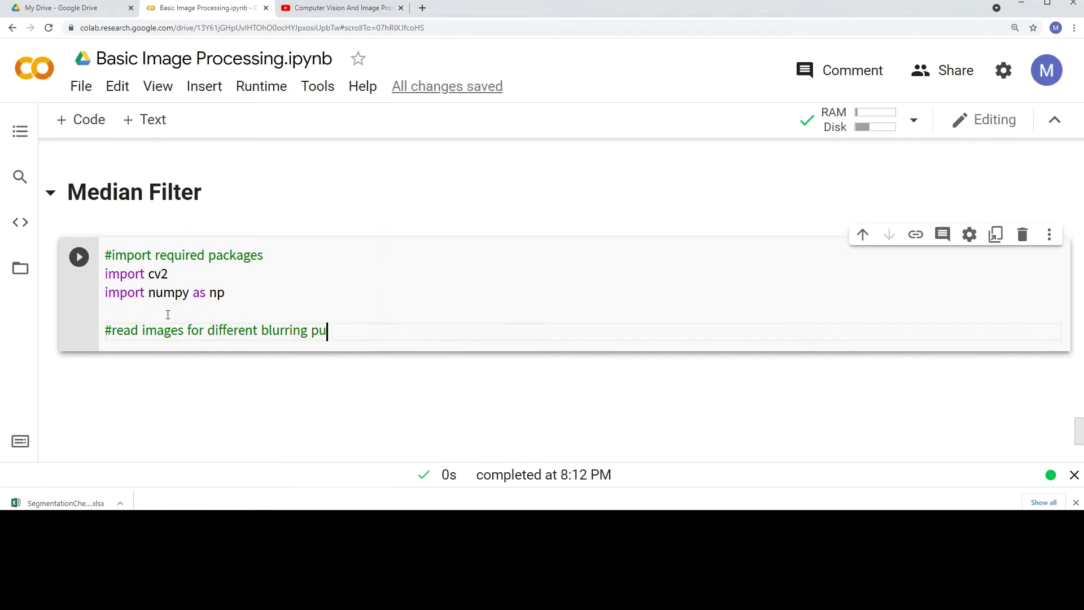
{"action": "type", "text": "rposes"}
{"action": "key", "text": "Return"}
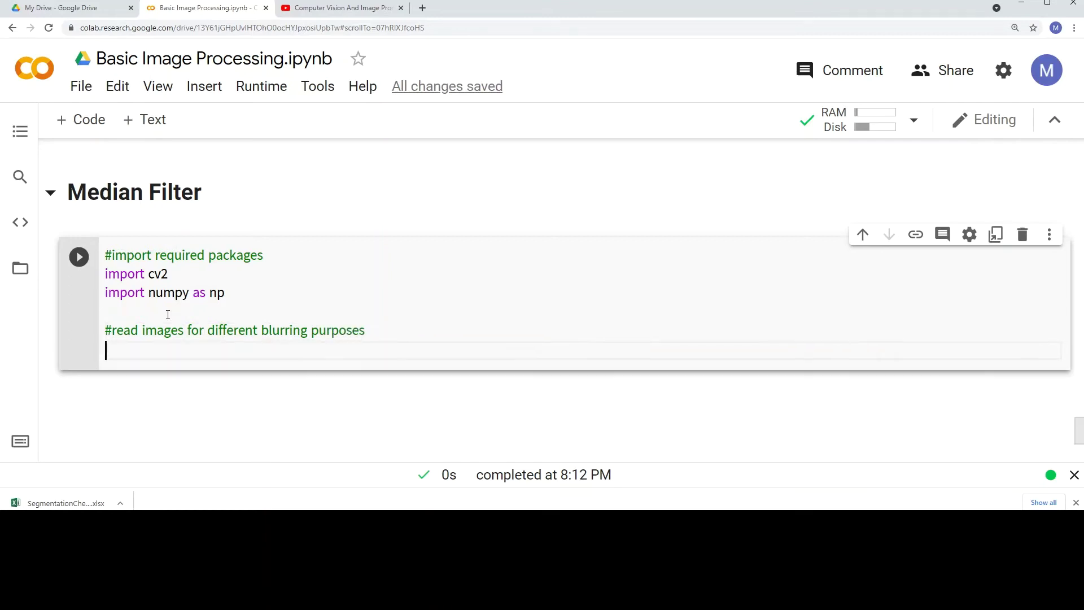
Write the beginning of the image assignment, "image_org = cv2", below the read-images comment after a blank line.
{"action": "key", "text": "Return"}
{"action": "type", "text": "img"}
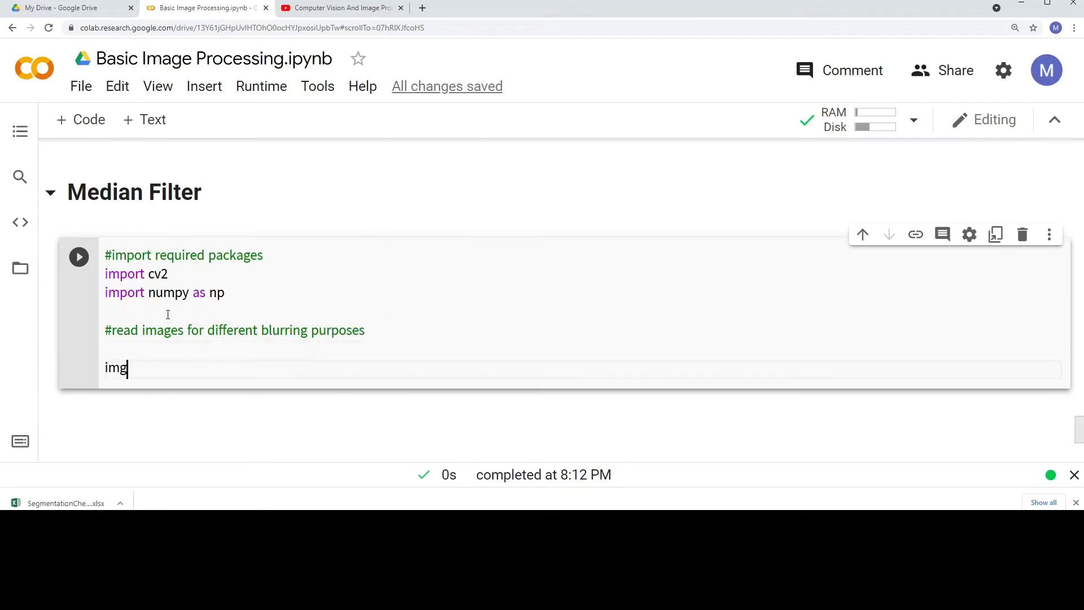
{"action": "key", "text": "BackSpace"}
{"action": "type", "text": "age "}
{"action": "type", "text": "org = cv2"}
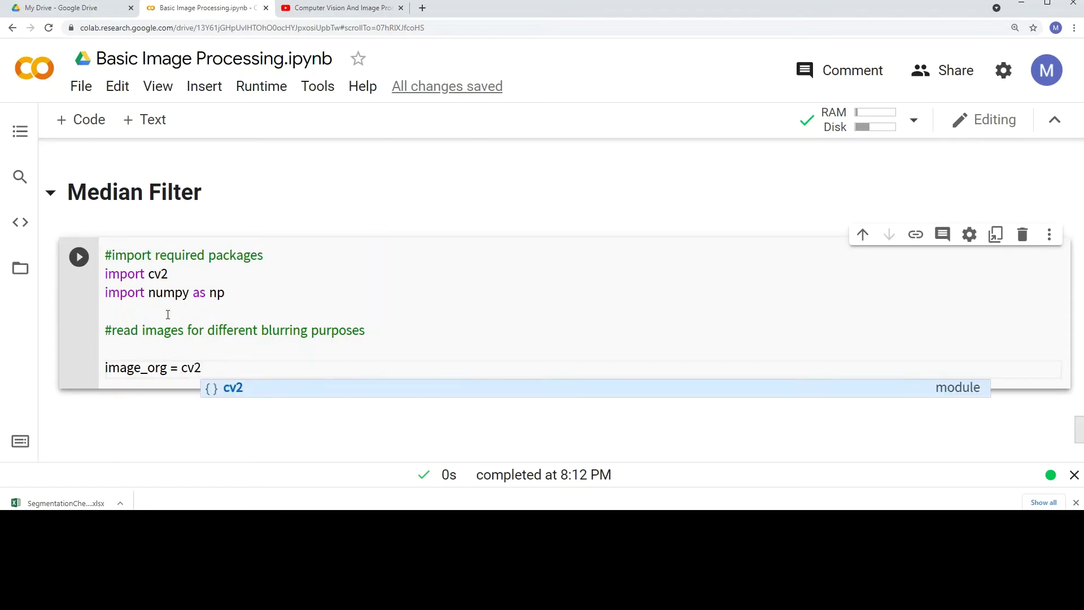